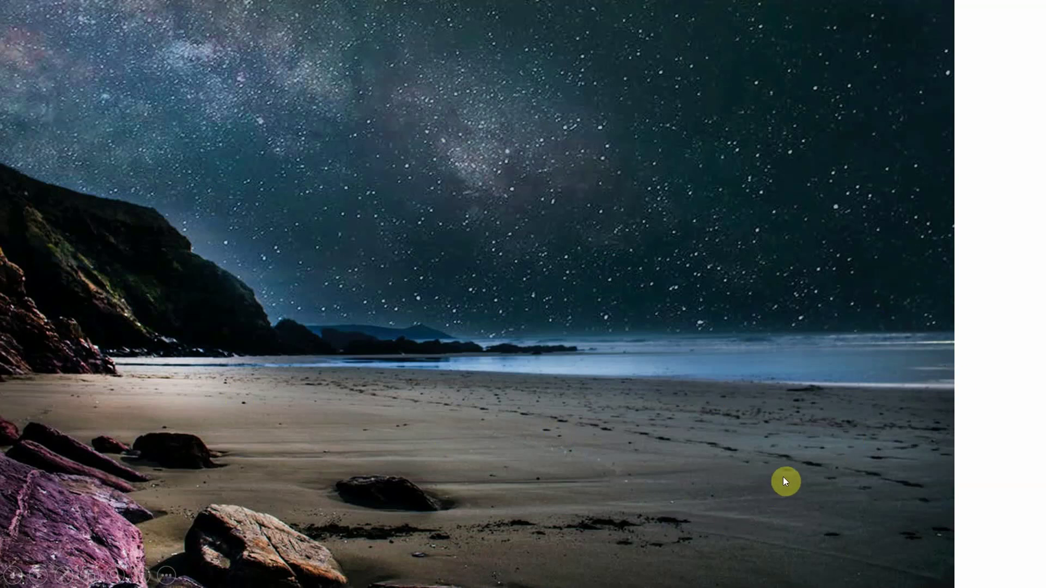
Duplicate slide 5's beach photo and shift the copy toward the right edge.
key(Escape)
click(99, 451)
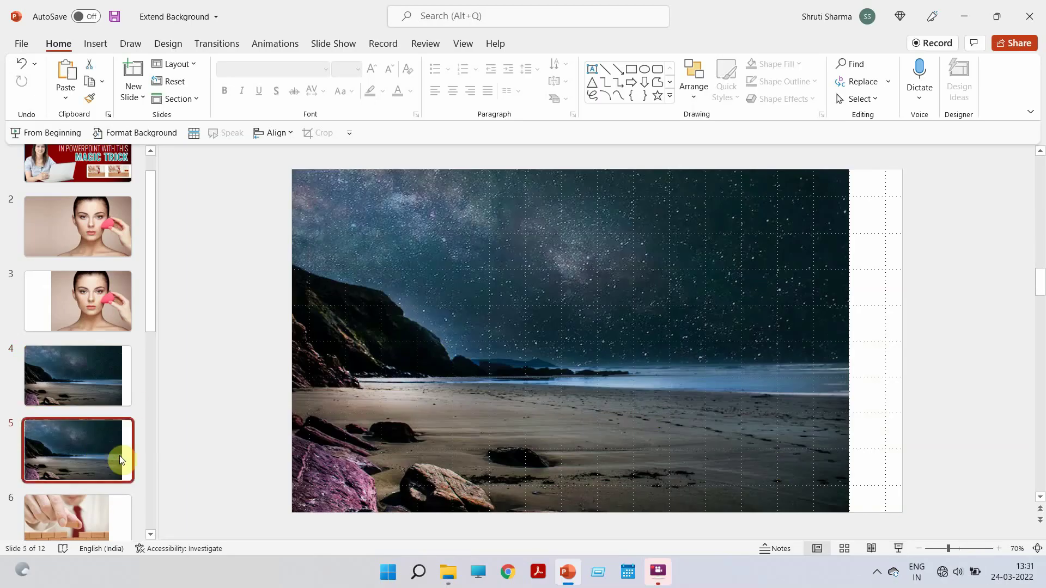
click(793, 291)
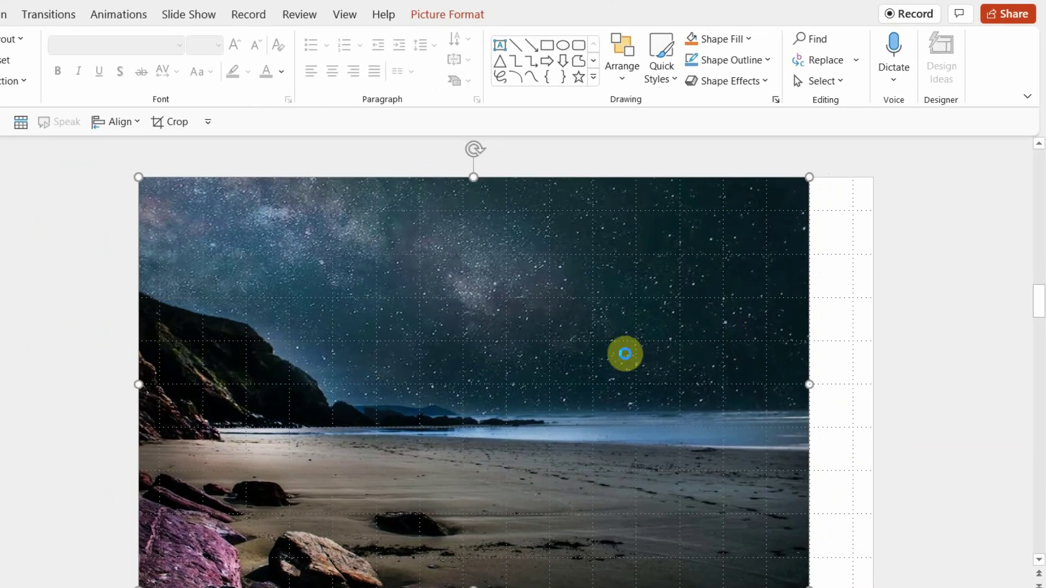
key(ctrl+v)
drag(603, 305, 672, 301)
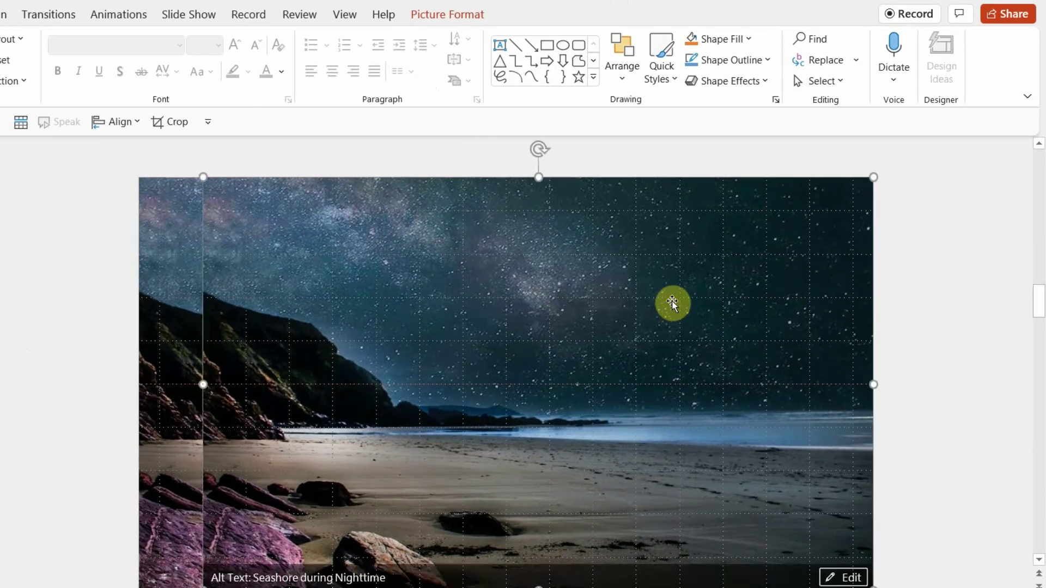
Crop the copy to a narrow strip over the right gap and preview the slide.
double_click(538, 335)
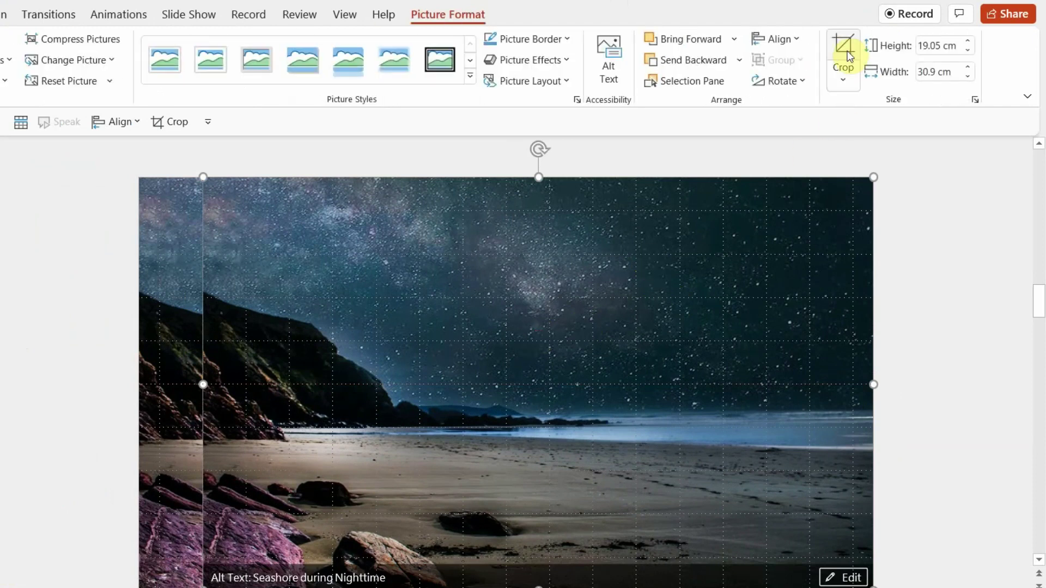
click(842, 59)
drag(206, 370, 809, 381)
click(935, 424)
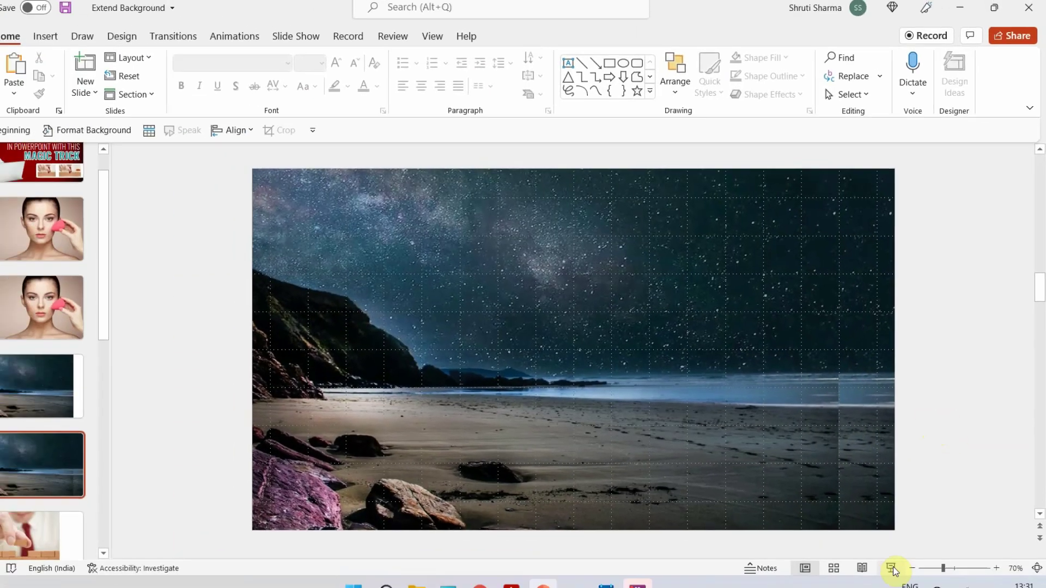
click(873, 587)
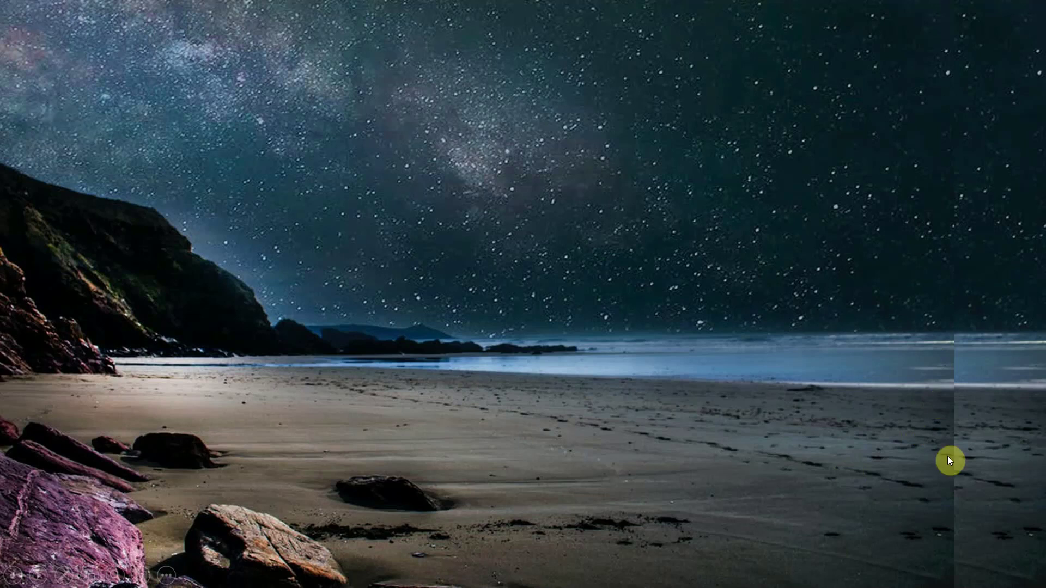
key(Escape)
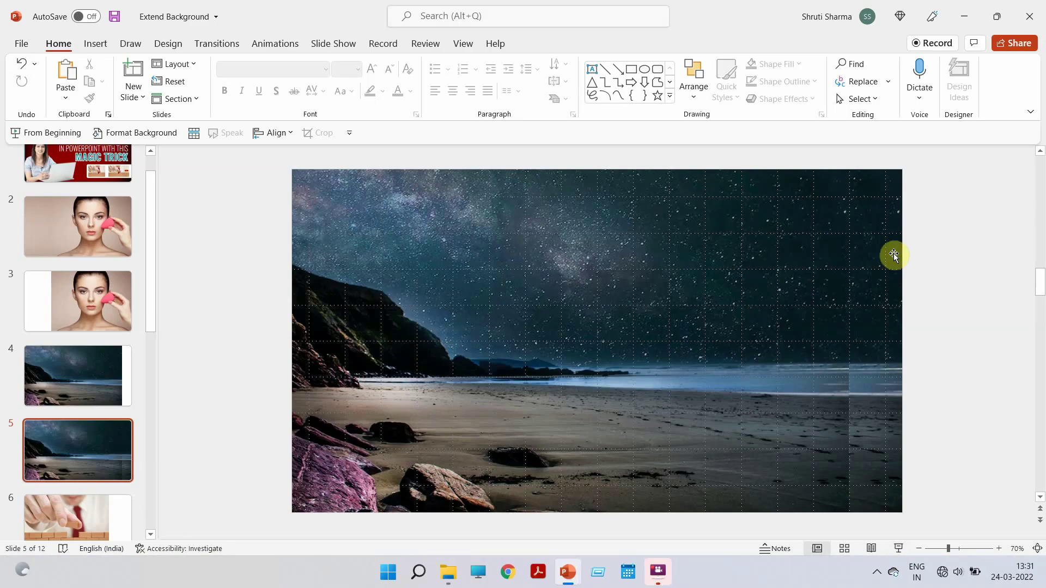
Flip the right beach strip horizontally, then run the show on to the brick-wall slide.
click(880, 238)
click(548, 44)
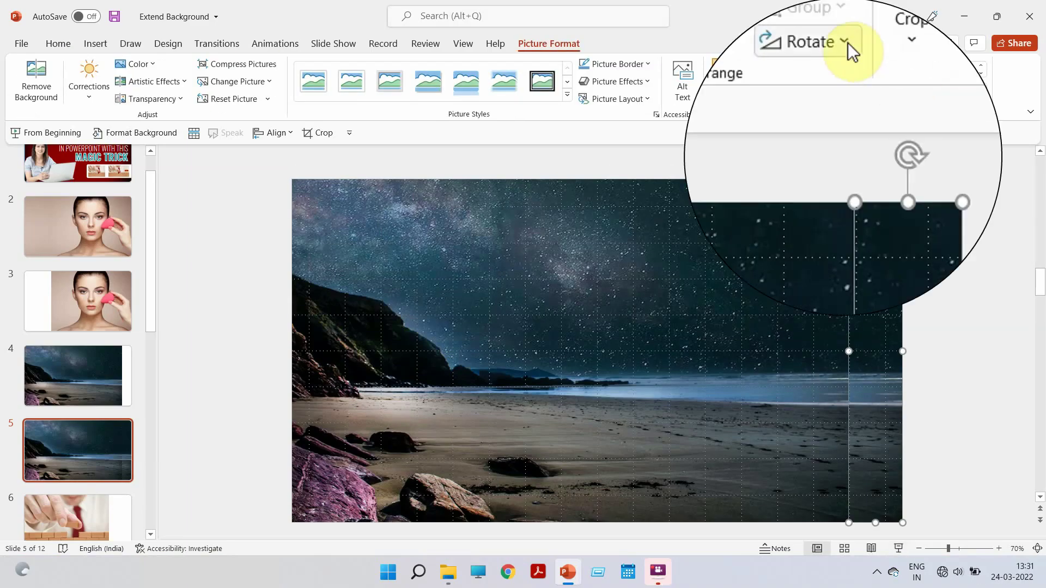
click(844, 99)
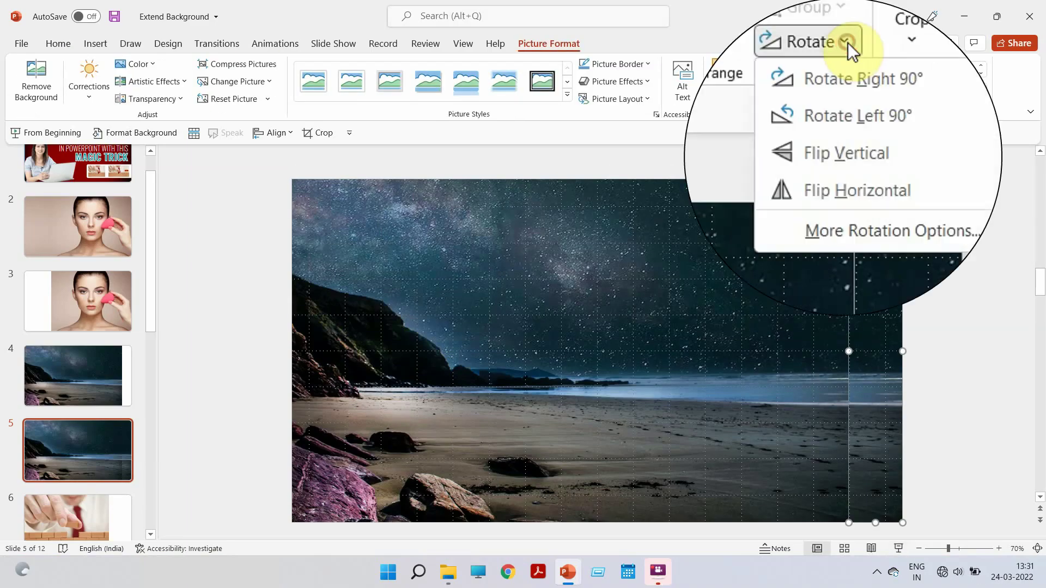
click(870, 191)
click(956, 305)
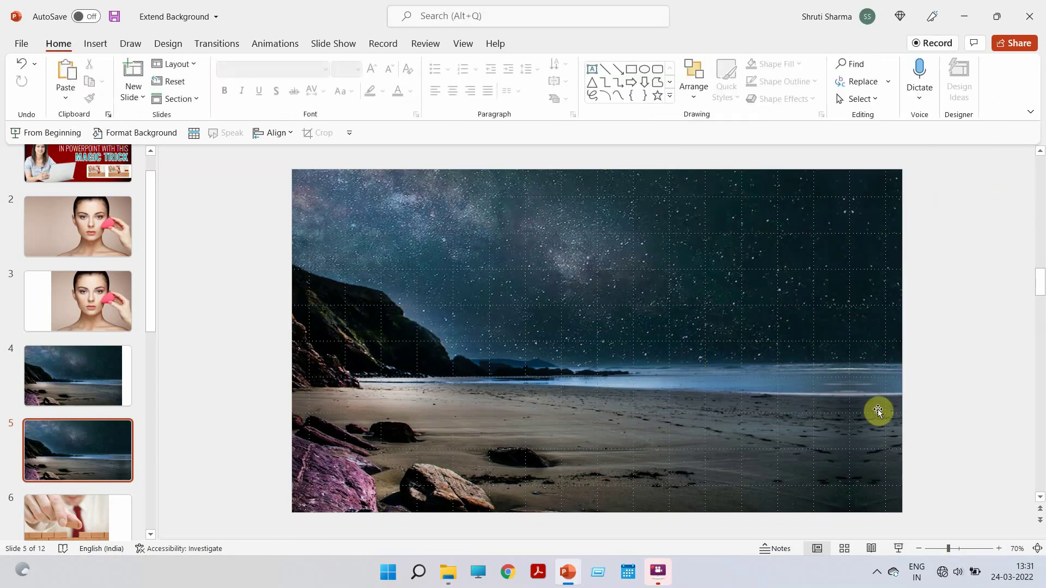
click(900, 551)
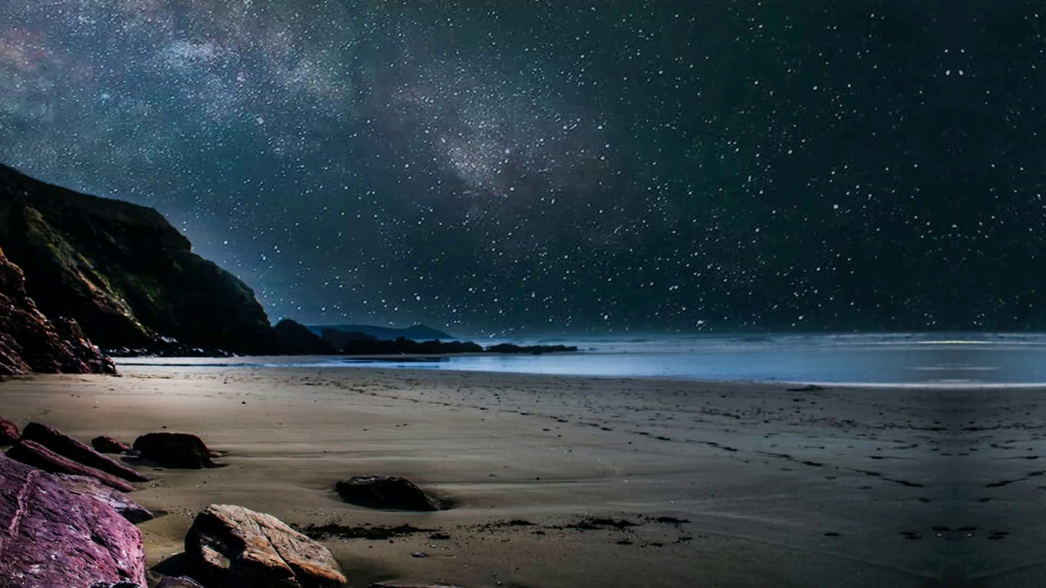
click(469, 333)
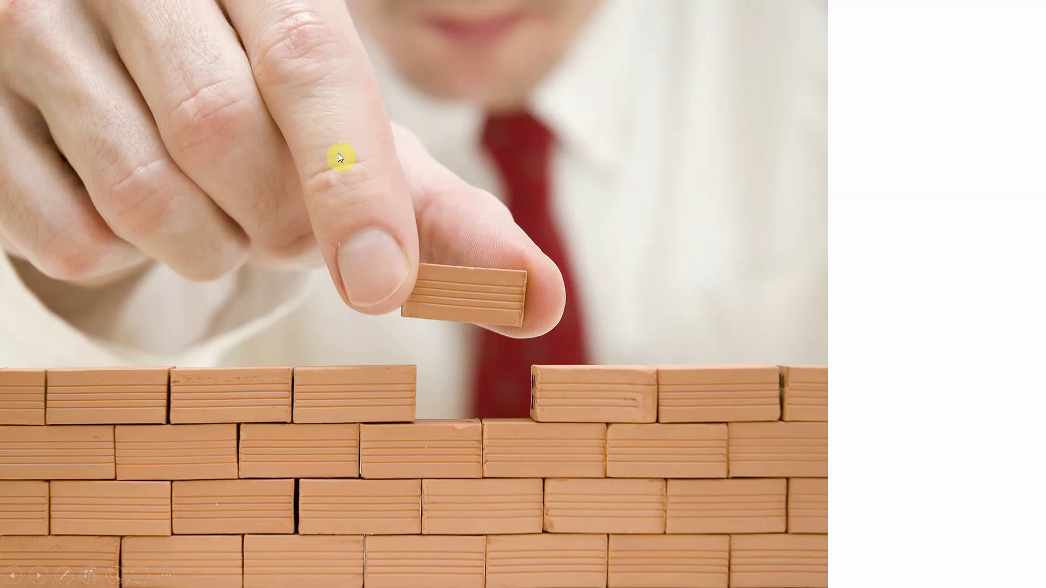
Copy slide 6 and paste it as a new slide 7.
key(Escape)
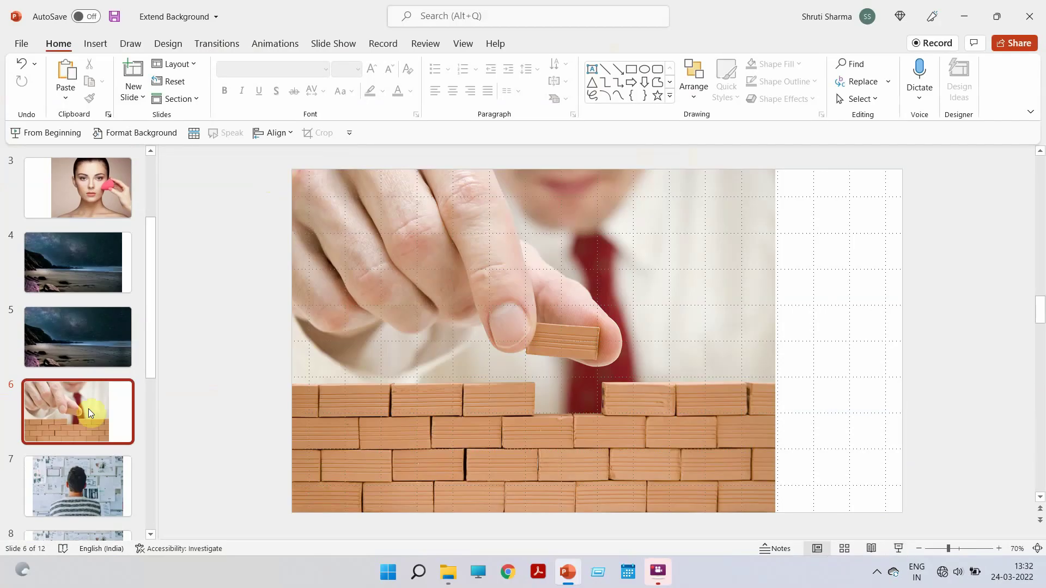
click(88, 417)
key(ctrl+c)
key(ctrl+v)
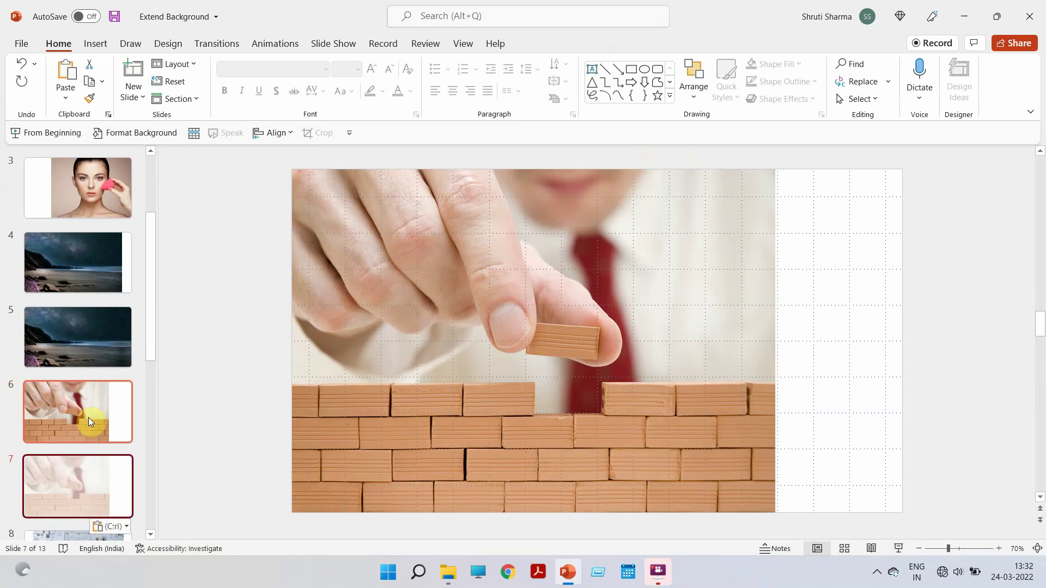
Duplicate slide 7's brick-wall photo to the right, crop it to a gap-covering strip, and preview.
click(521, 345)
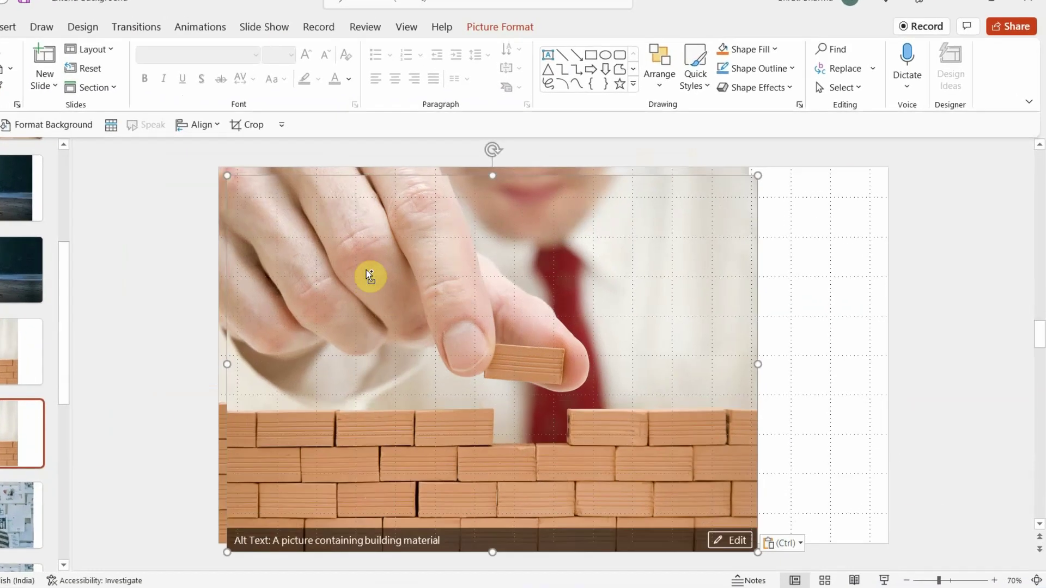
drag(369, 276, 460, 262)
click(461, 13)
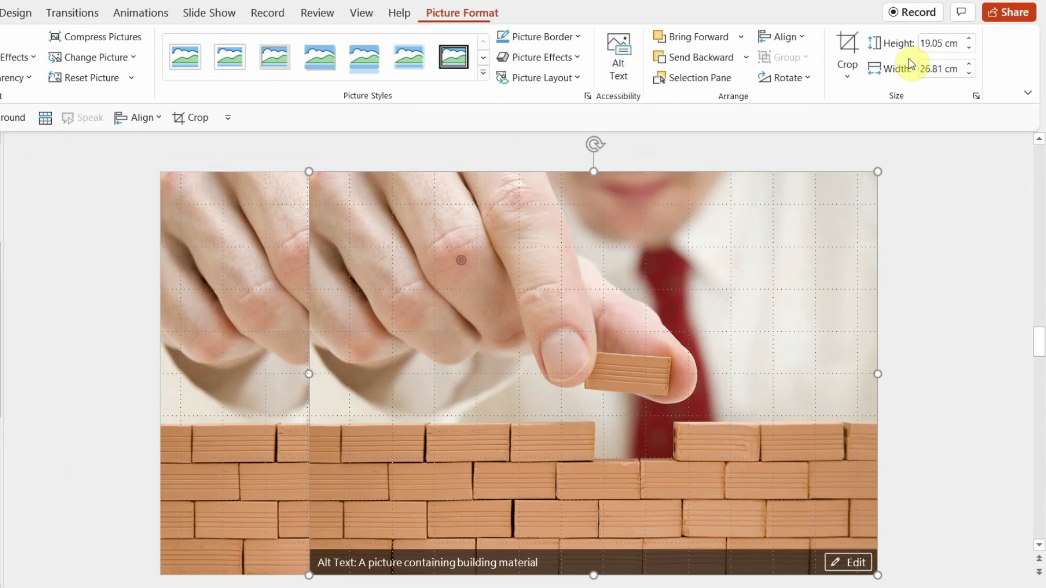
click(858, 32)
drag(311, 356, 729, 354)
click(933, 394)
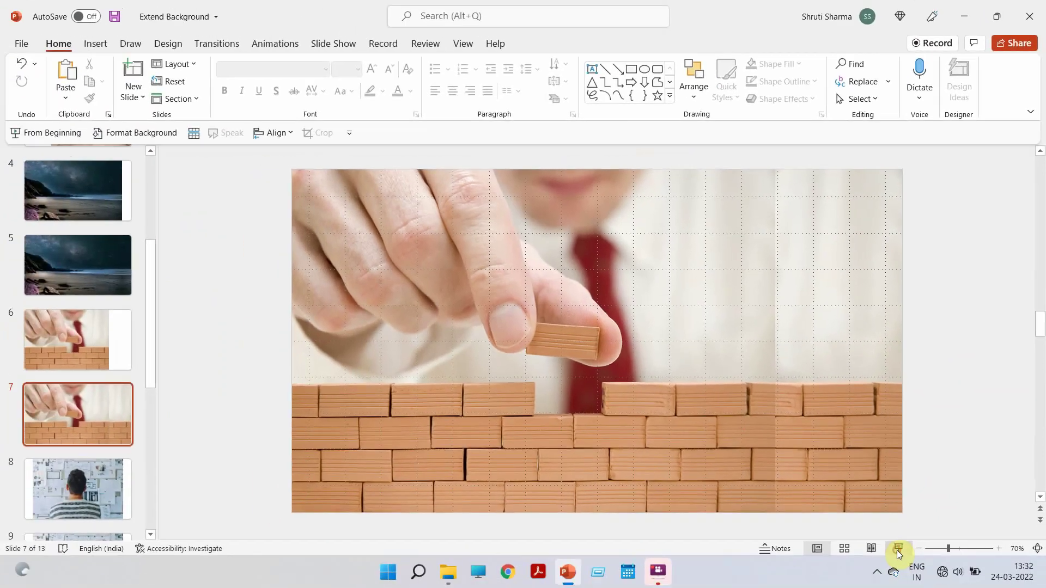
click(894, 550)
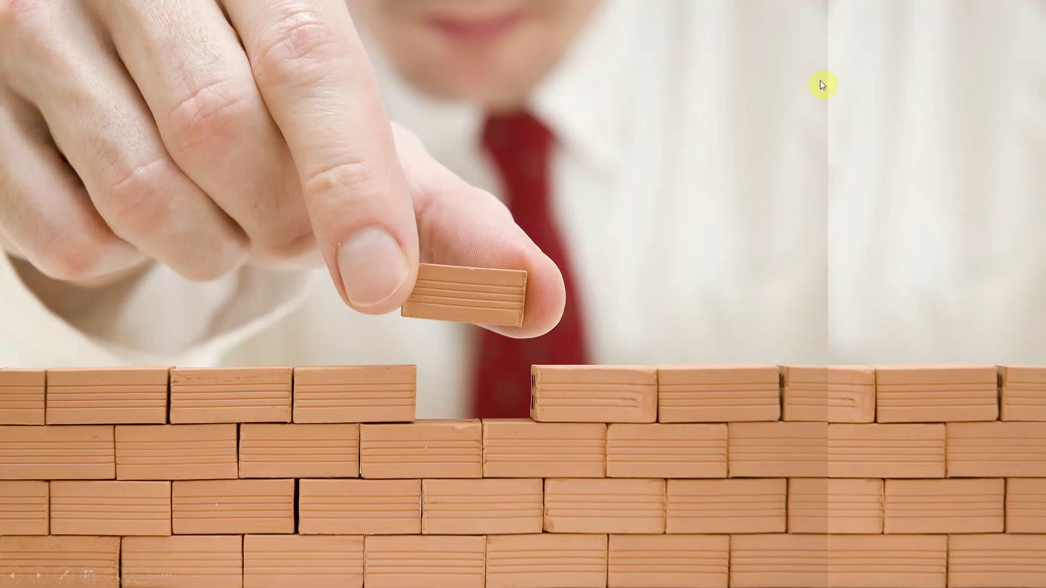
Mirror slide 7's right brick strip horizontally and check the slide full-screen.
key(Escape)
click(835, 245)
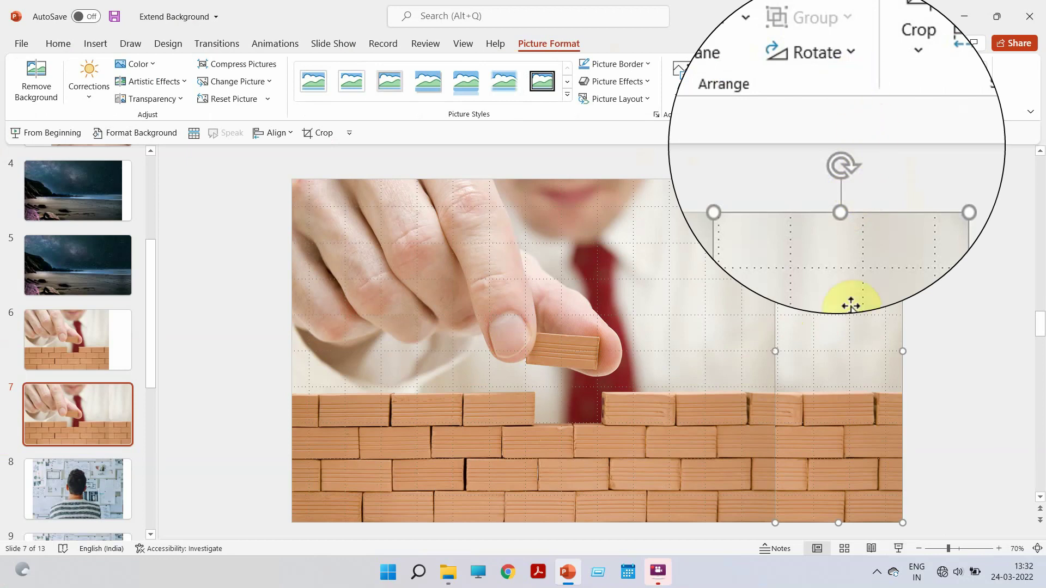
click(855, 51)
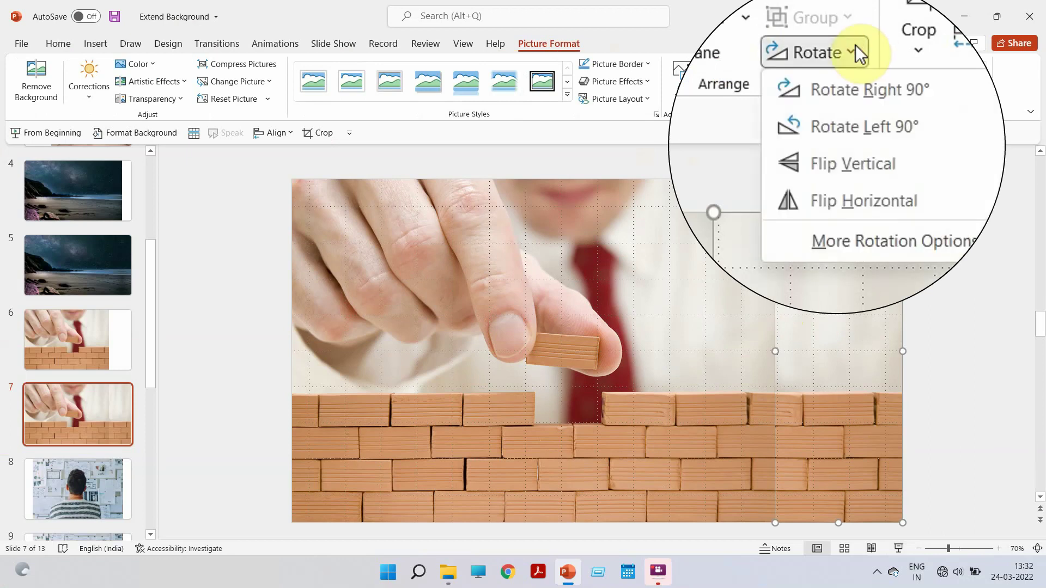
click(859, 201)
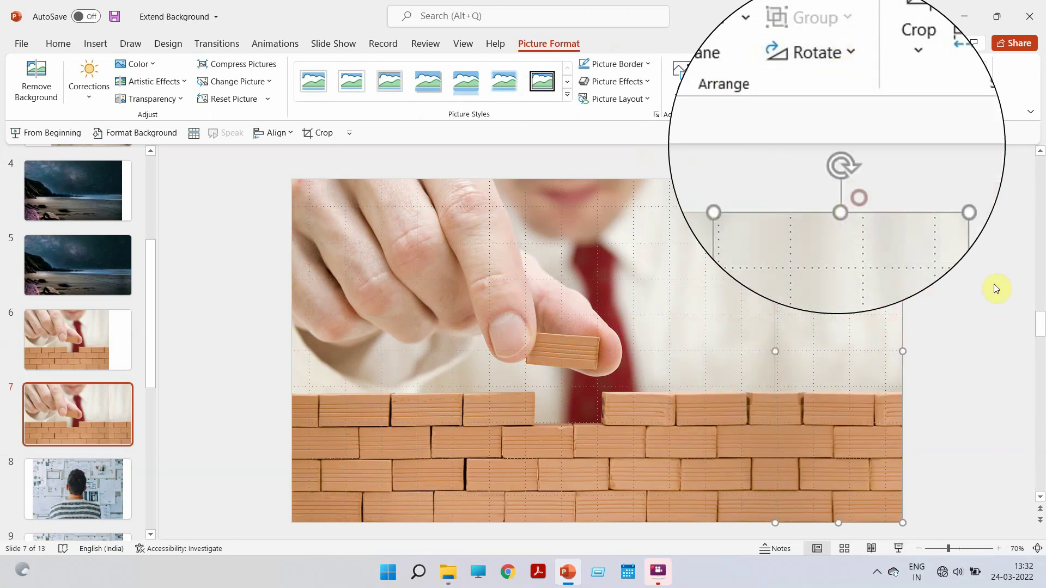
click(912, 447)
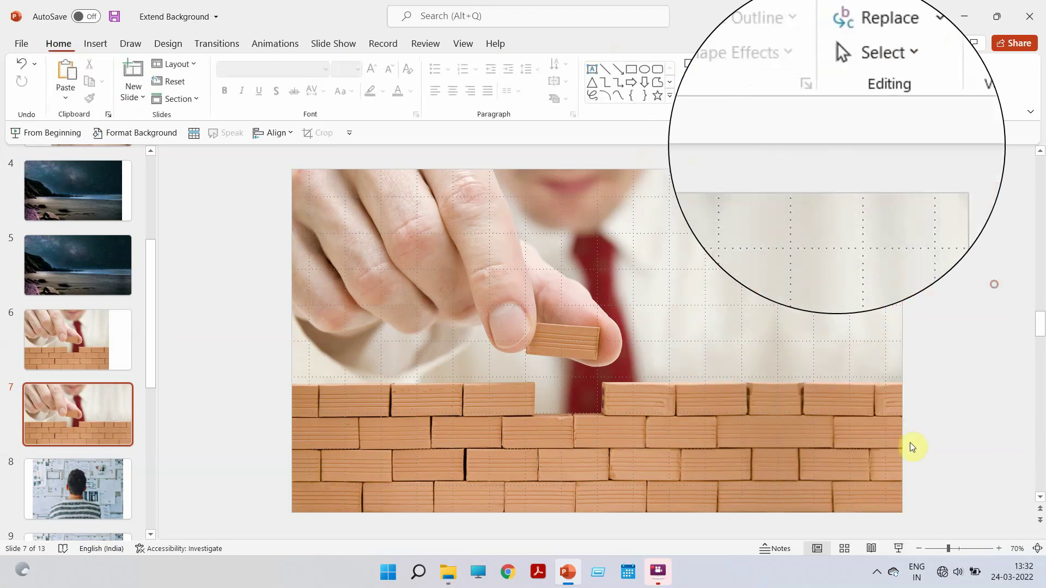
click(898, 548)
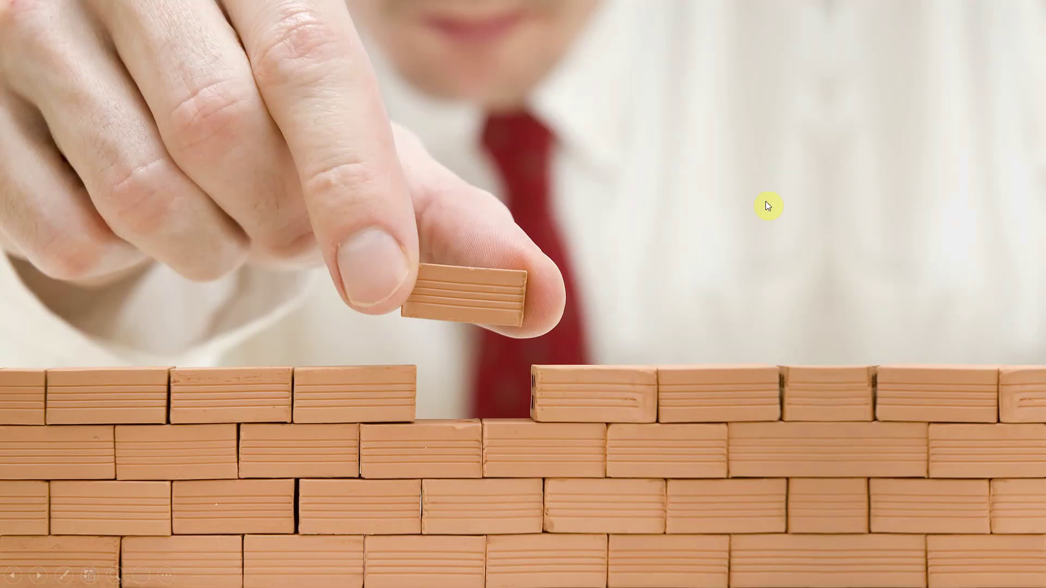
key(Escape)
Enlarge slide 6's brick-wall photo by its corner to fill the slide, then preview slides 6 and 7.
click(71, 335)
click(609, 369)
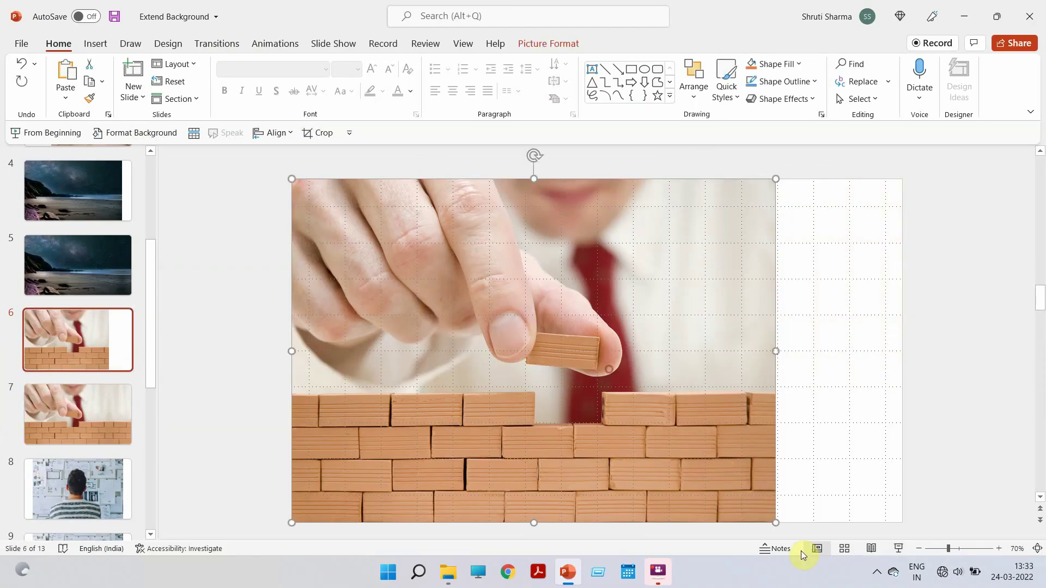
drag(775, 522, 898, 547)
click(897, 548)
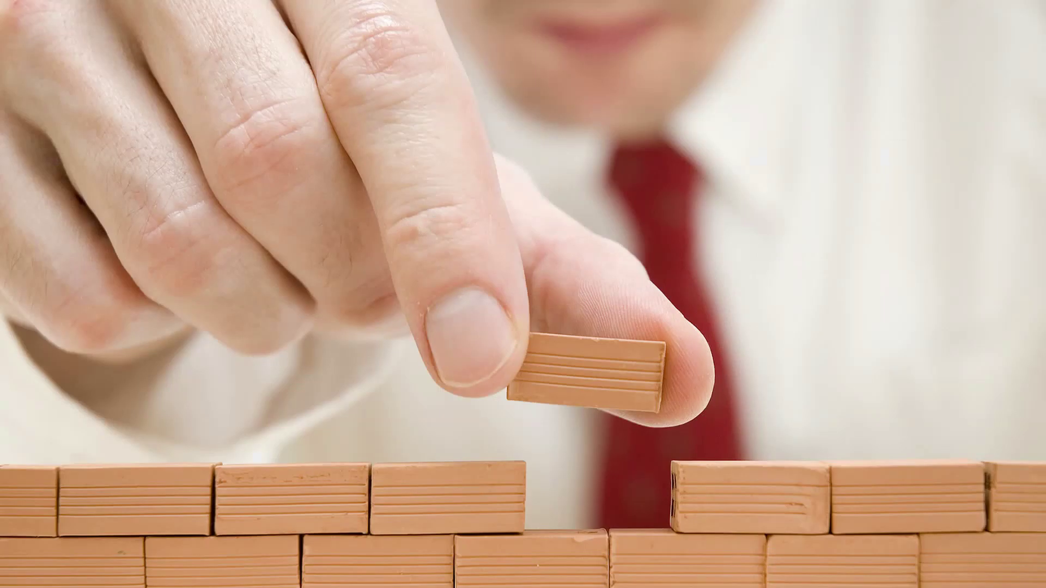
key(Escape)
click(93, 412)
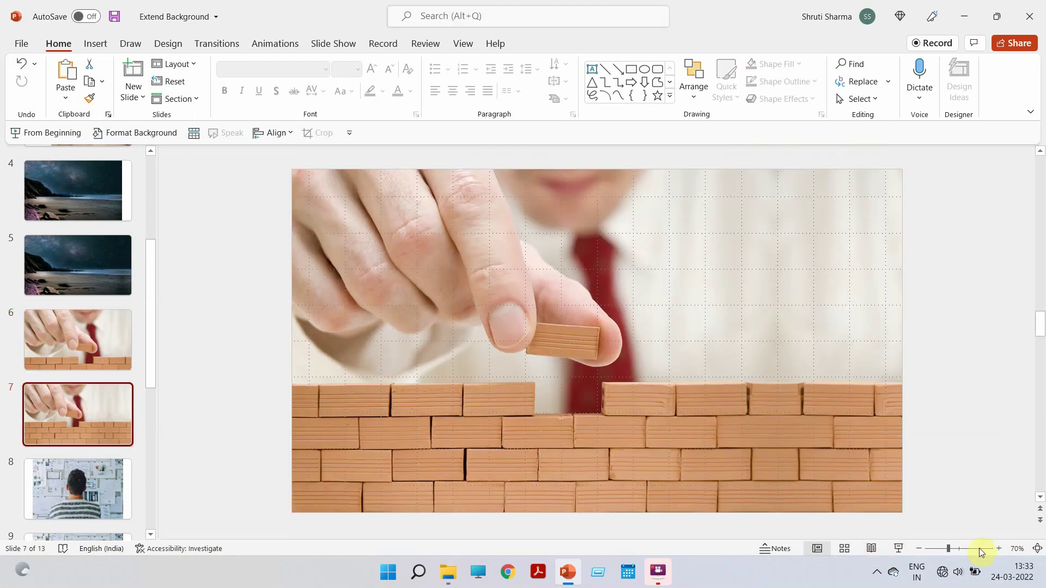
click(898, 552)
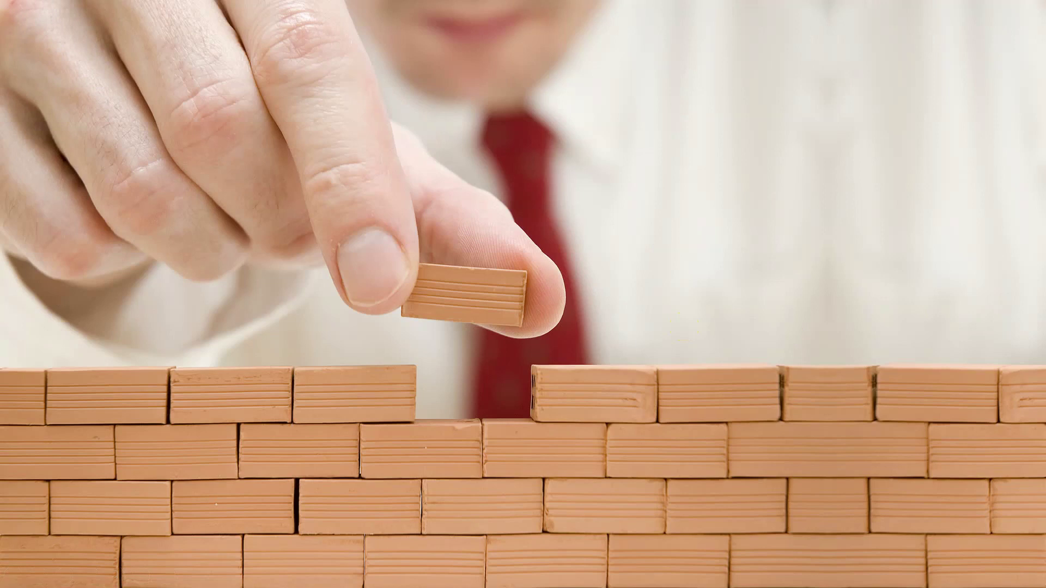
Advance the show to the sketch-wall slide, then leave the show.
key(Right)
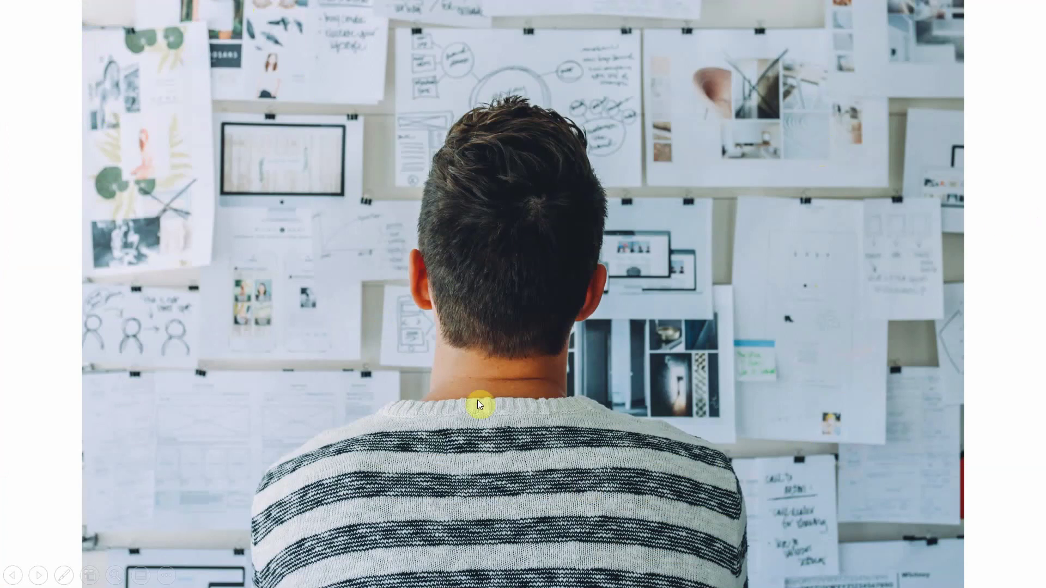
key(Escape)
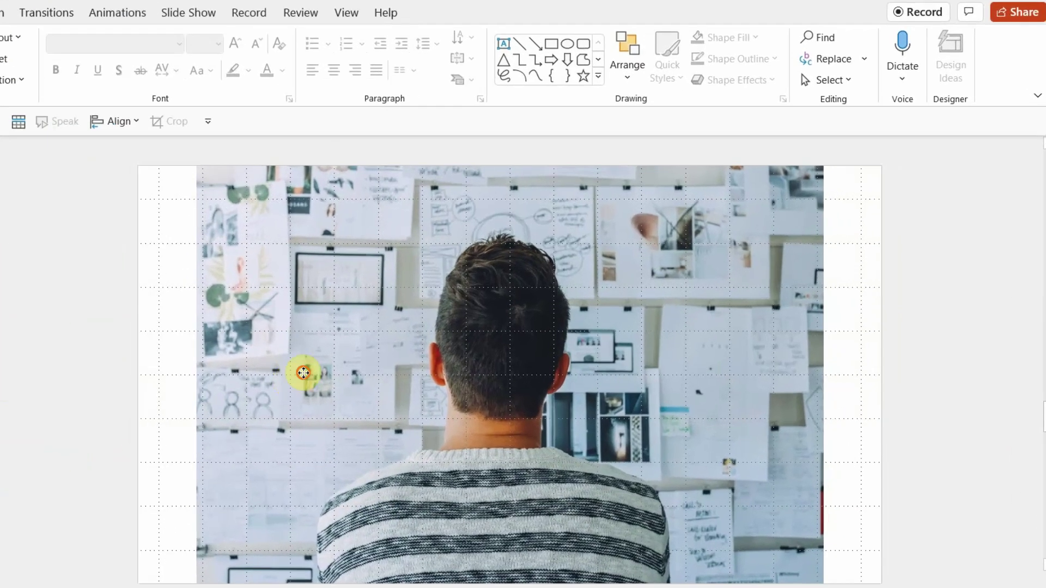
Duplicate the man-at-the-wall photo and crop the copy to a strip over the right gap.
click(430, 334)
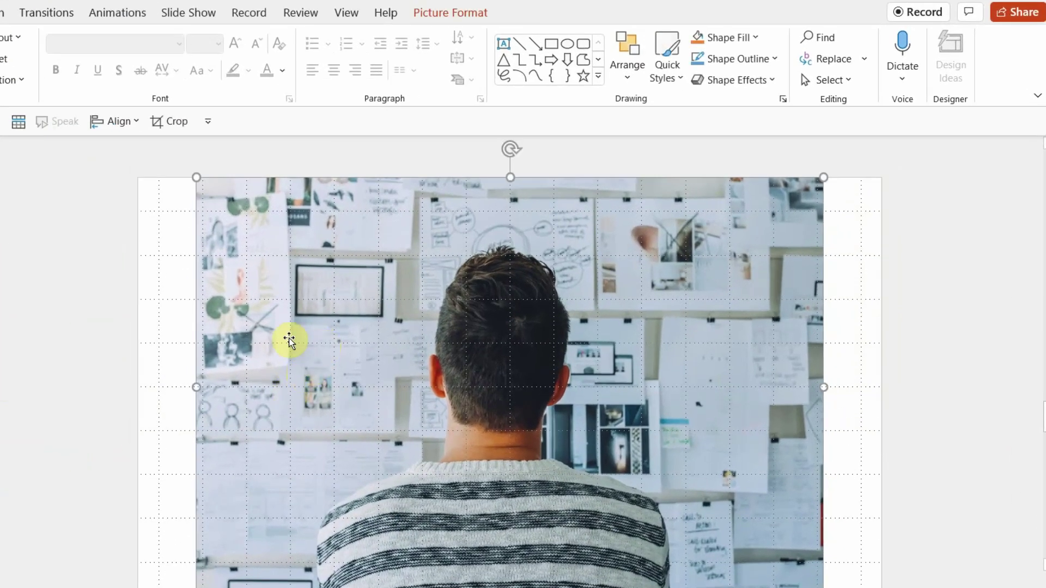
drag(287, 336, 340, 349)
double_click(302, 317)
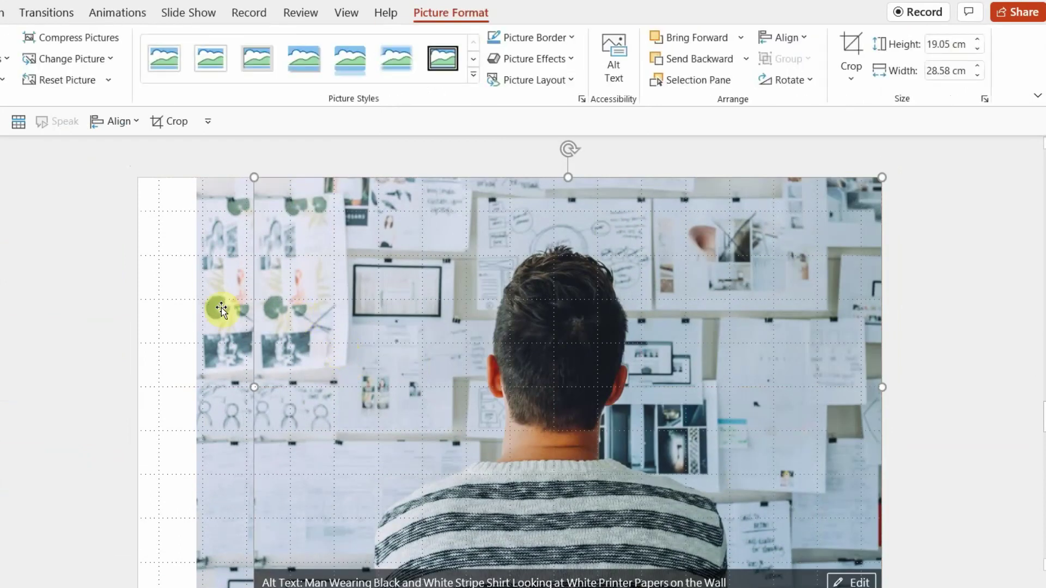
click(856, 44)
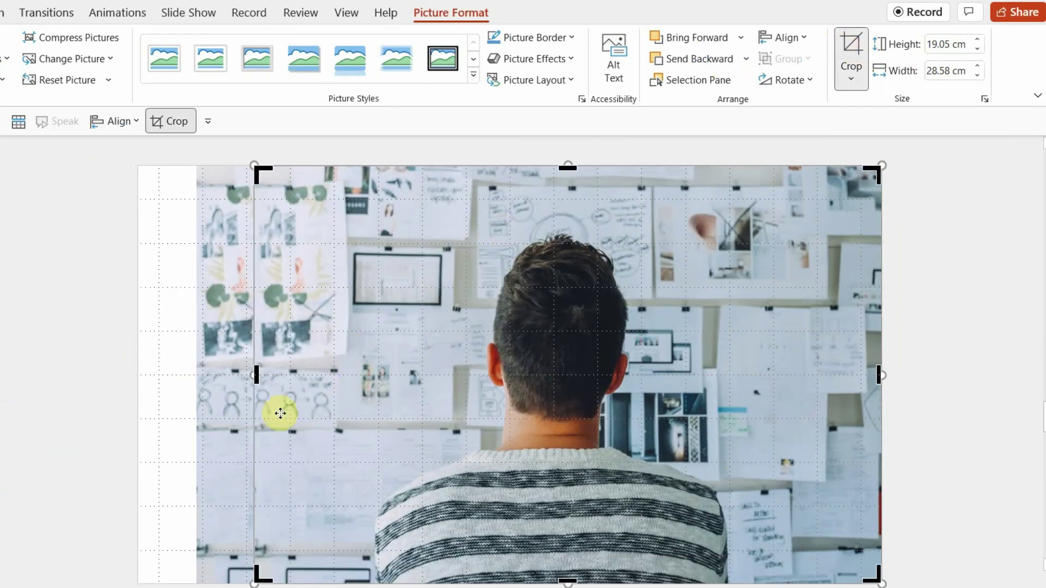
drag(255, 371, 826, 381)
click(955, 413)
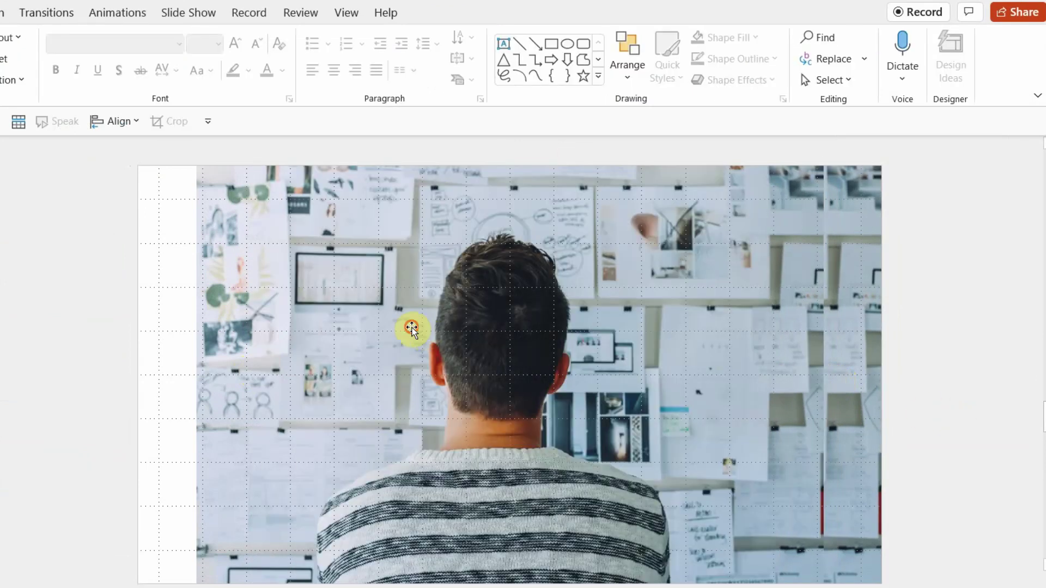
Move another photo copy to the left edge and crop it to a narrow left strip.
click(411, 328)
drag(523, 369, 469, 366)
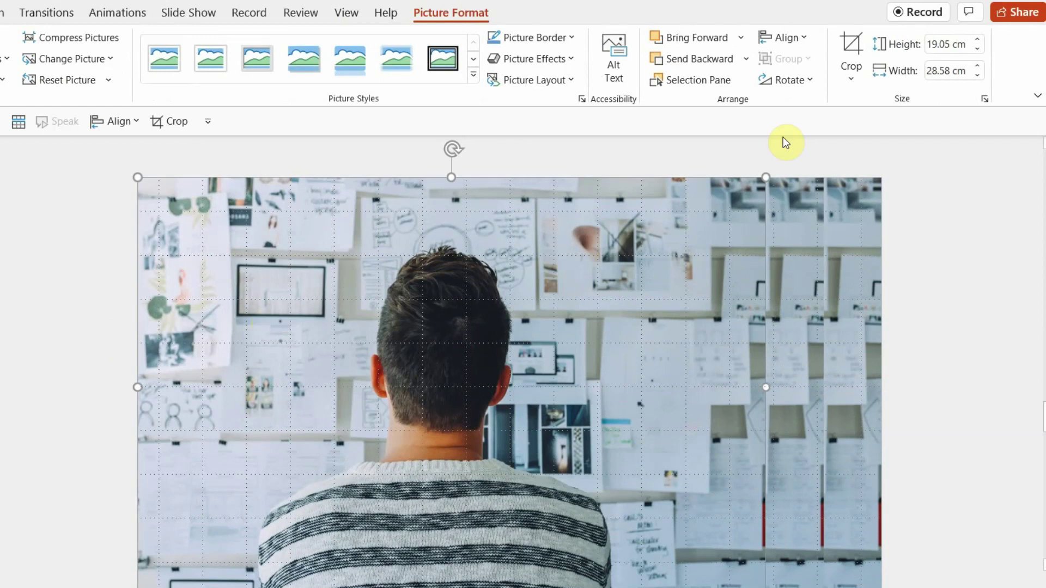
click(855, 49)
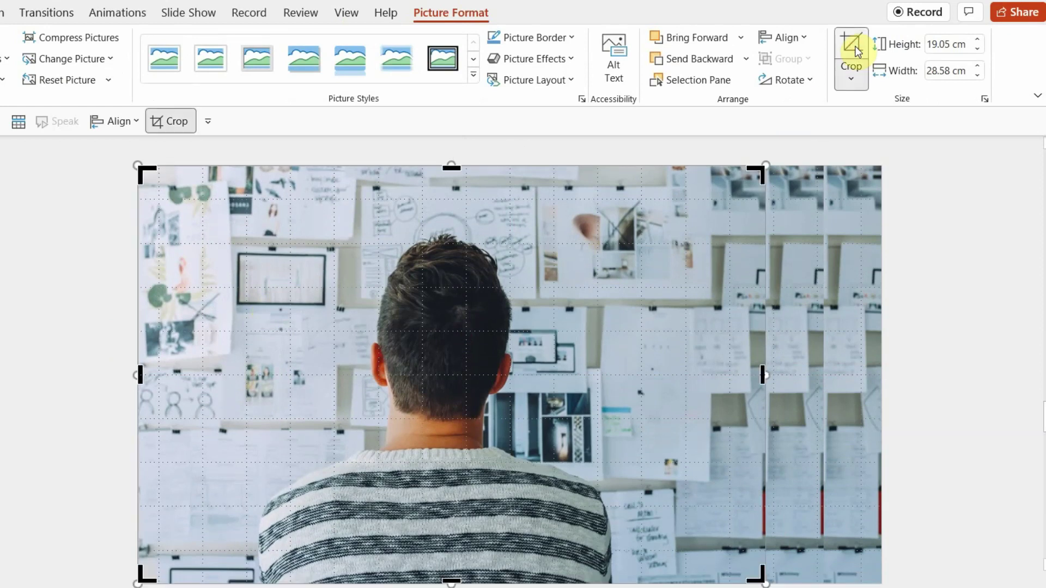
drag(760, 370, 195, 327)
click(111, 314)
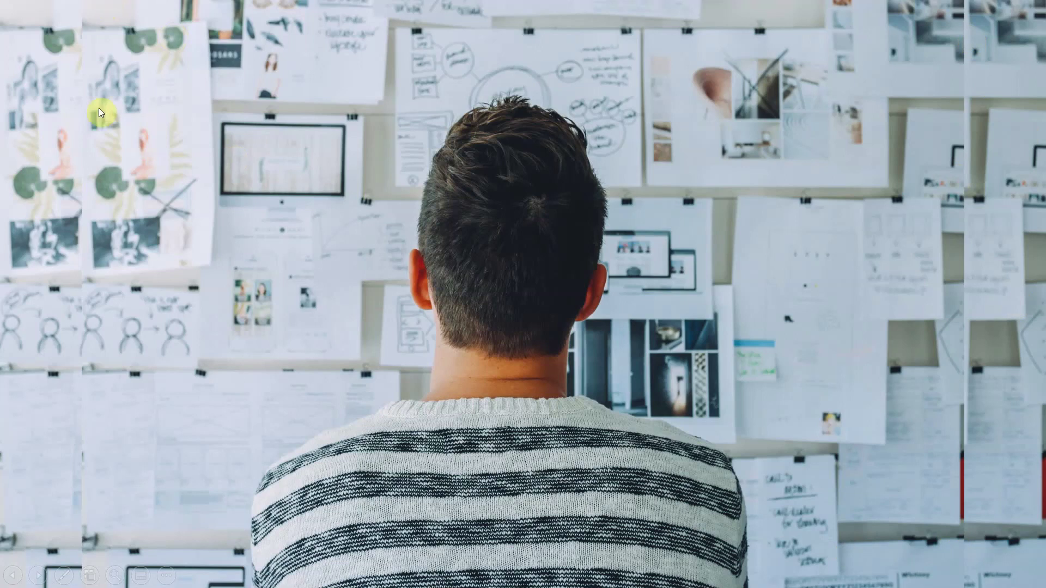
Flip the right photo strip horizontally.
key(Escape)
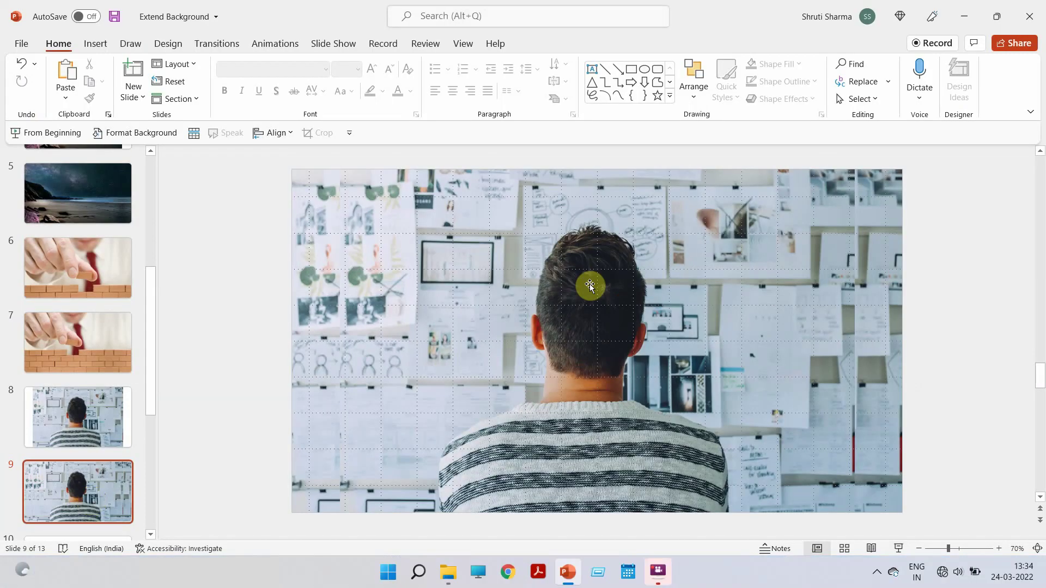
click(885, 223)
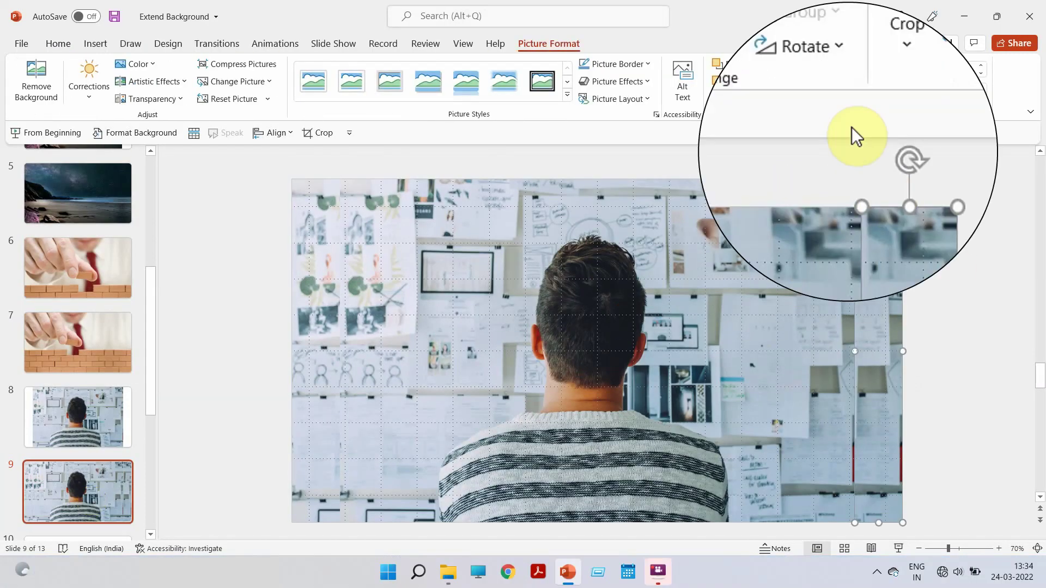
click(842, 98)
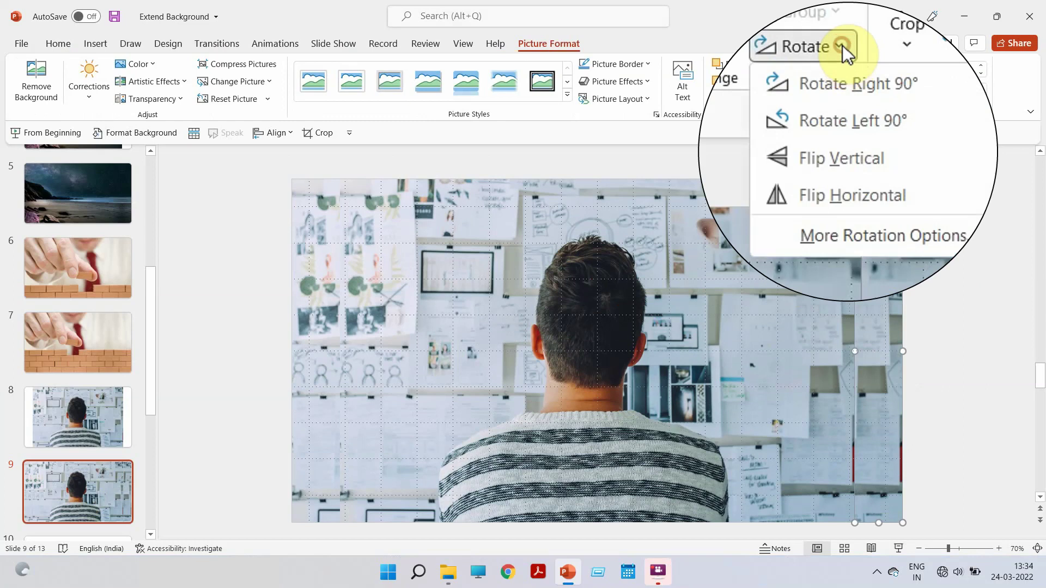
click(860, 194)
click(335, 304)
Flip the left photo strip horizontally and start the show from slide 9.
scroll(329, 282, up, 1)
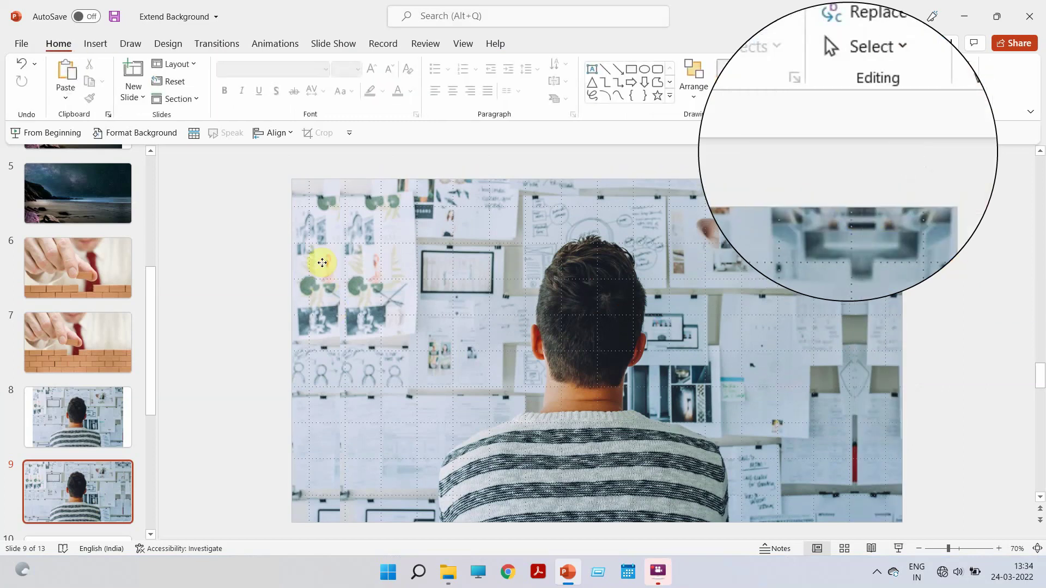
click(322, 262)
click(844, 100)
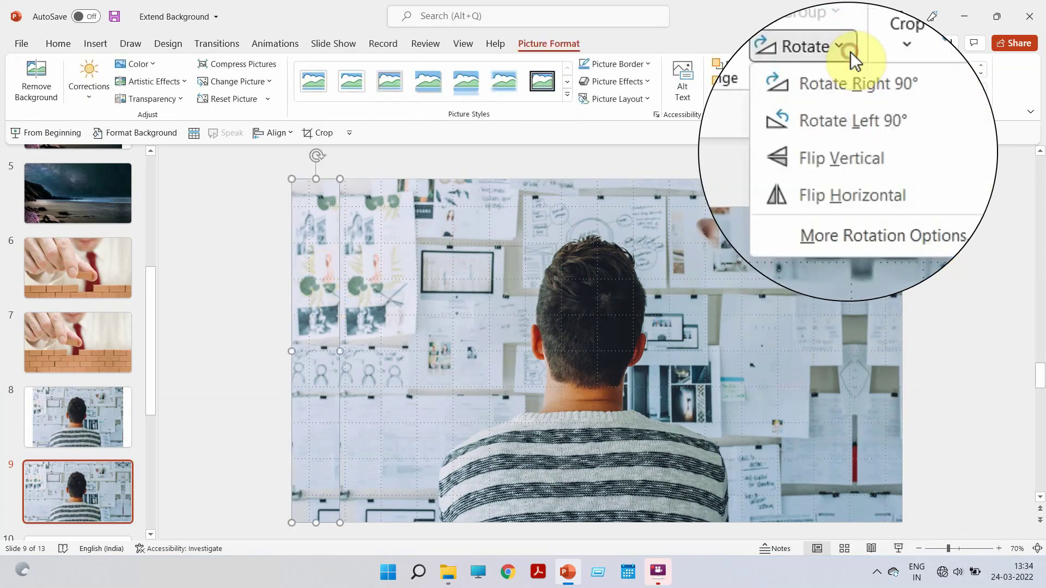
click(852, 188)
click(941, 330)
scroll(893, 493, down, 1)
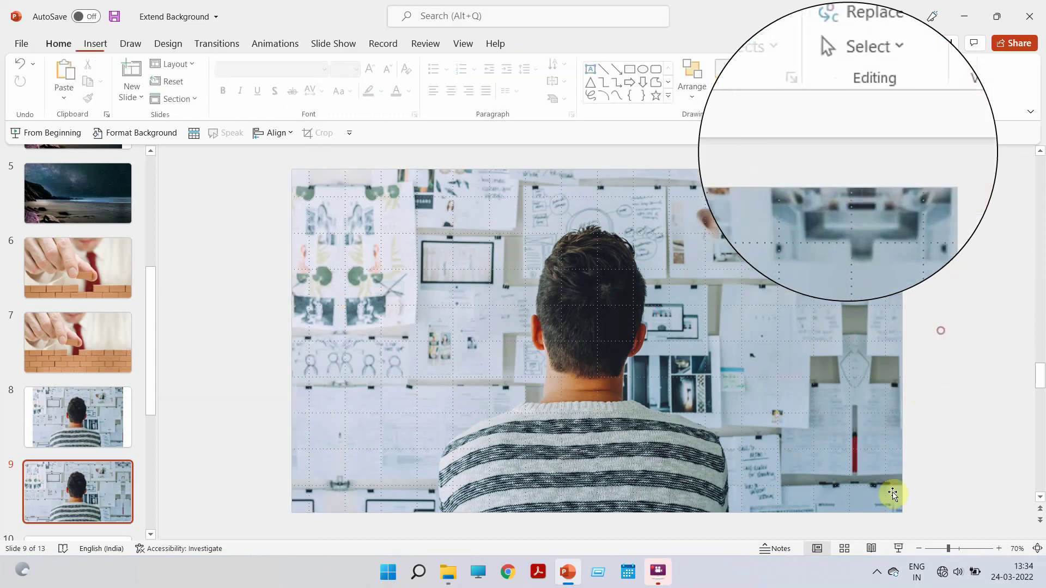
click(899, 549)
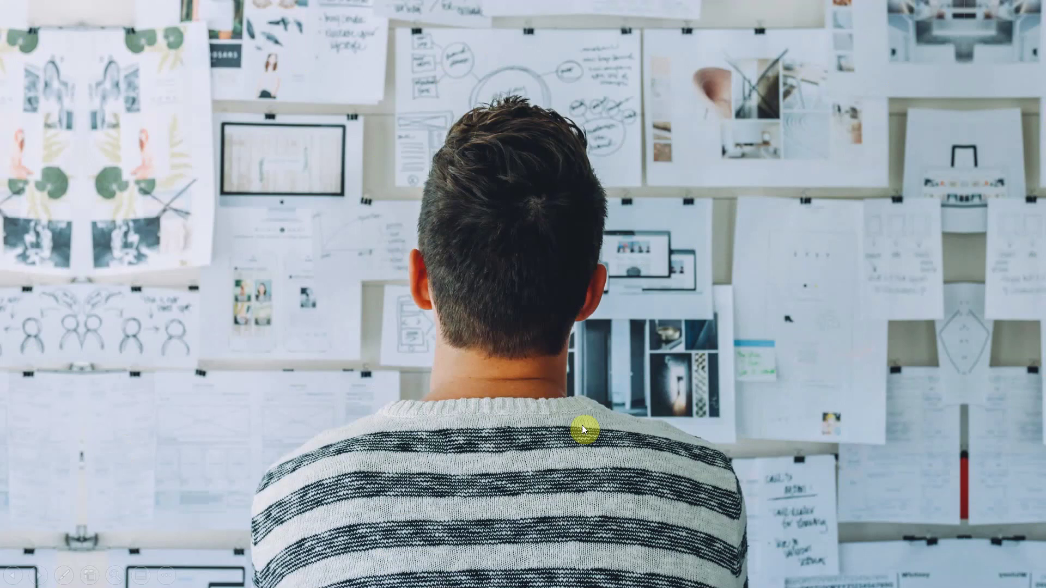
Advance the show to the coronavirus photo slide with the white top band.
click(437, 379)
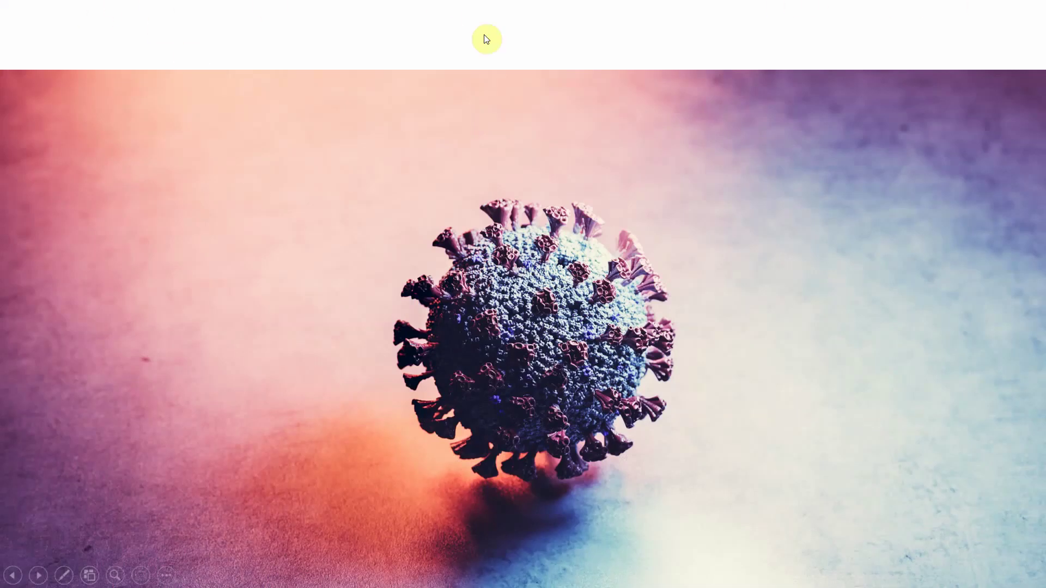
Paste a duplicate of slide 11's virus photo and align it to the slide's top edge.
key(Escape)
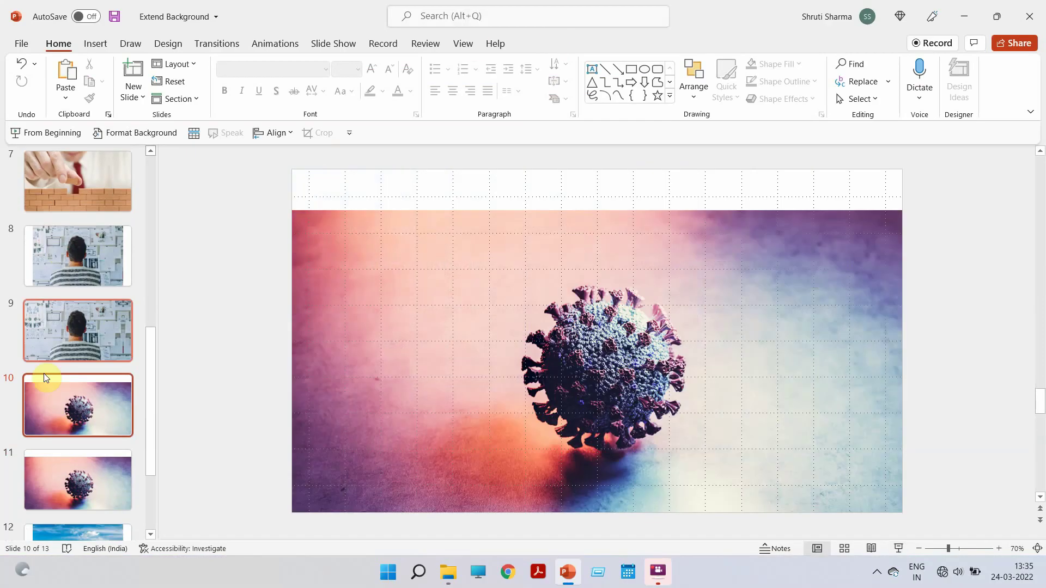
click(47, 479)
click(488, 286)
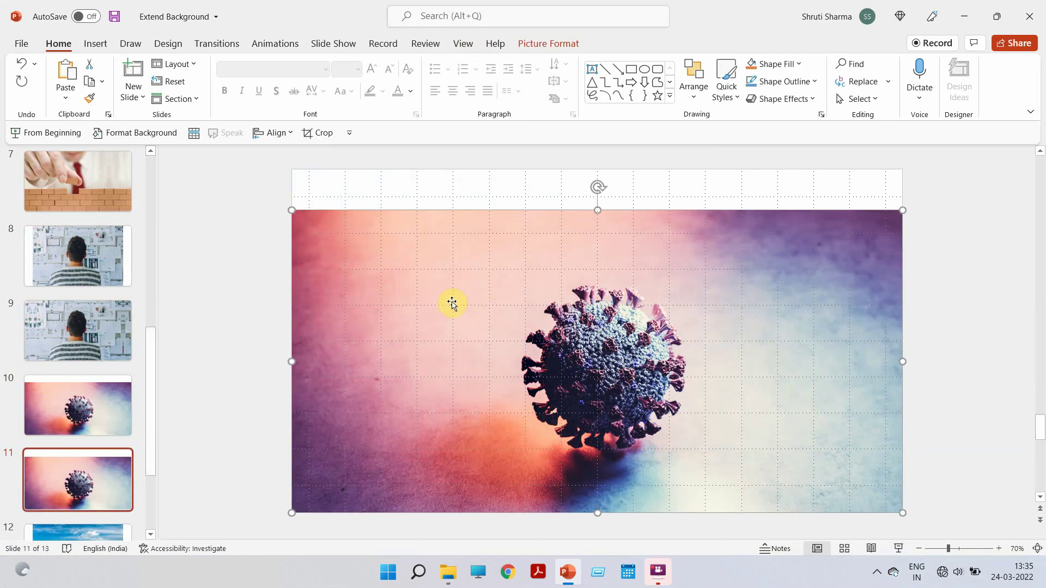
key(ctrl+v)
drag(446, 306, 437, 267)
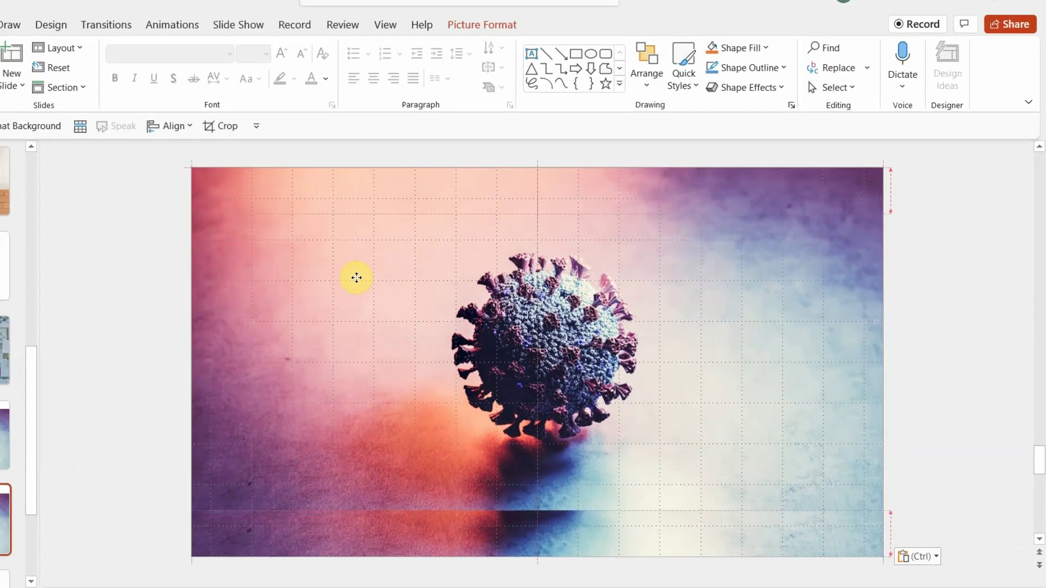
drag(356, 278, 356, 276)
Crop the copy's bottom edge up to a thin 2.26 cm top strip.
double_click(394, 310)
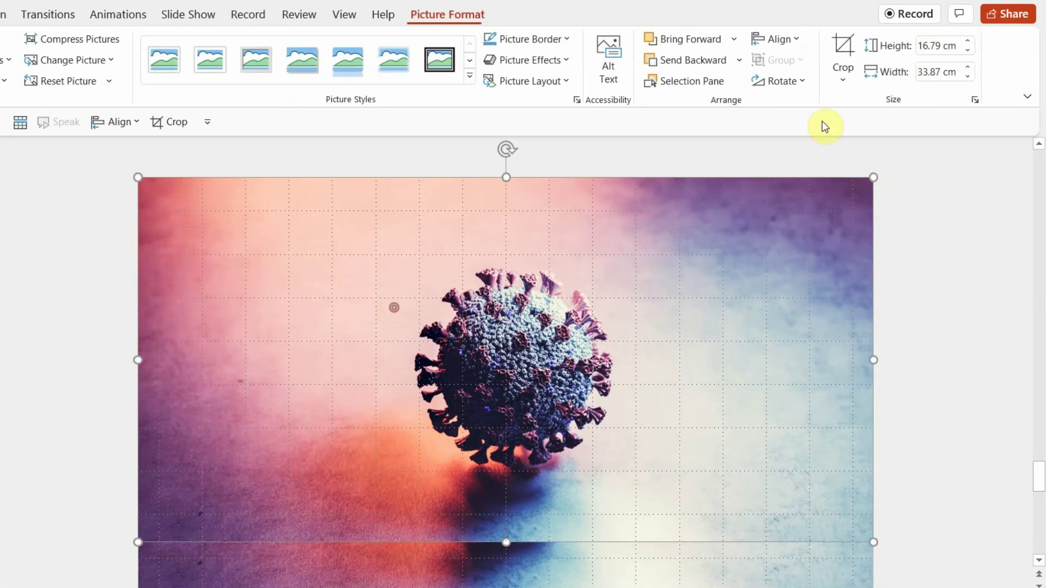
click(856, 49)
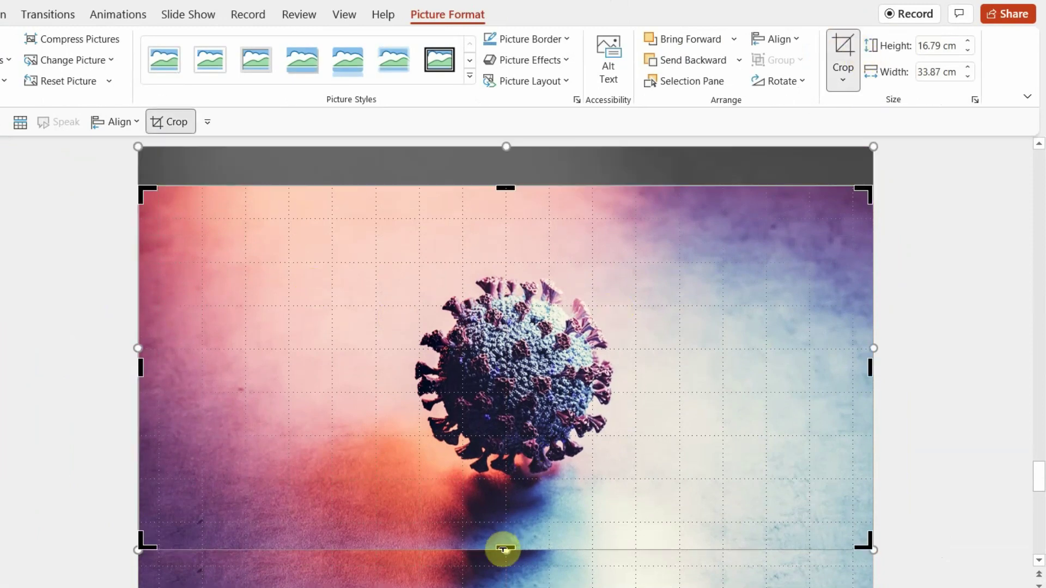
drag(502, 549, 518, 212)
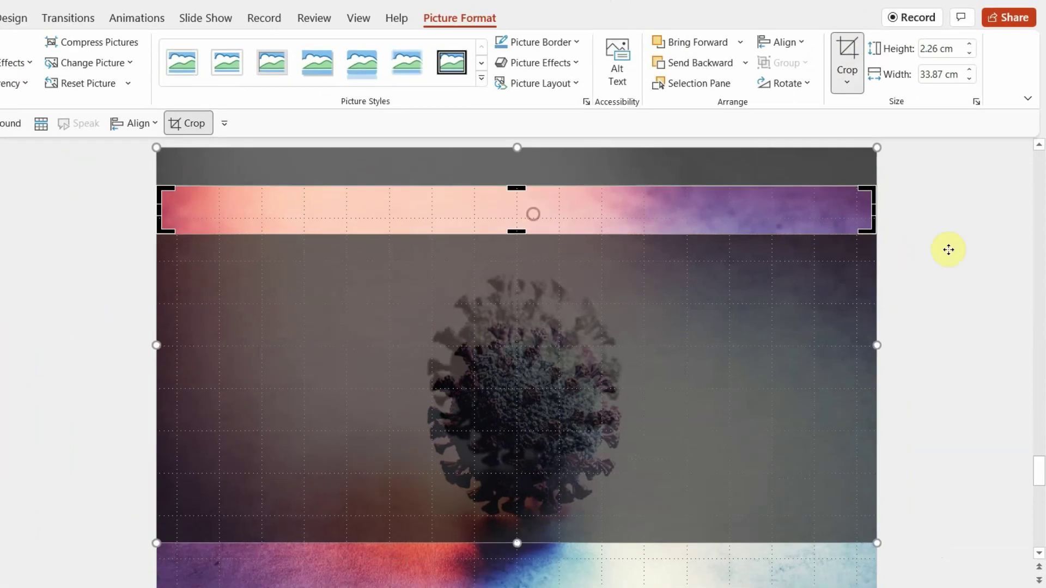
click(951, 248)
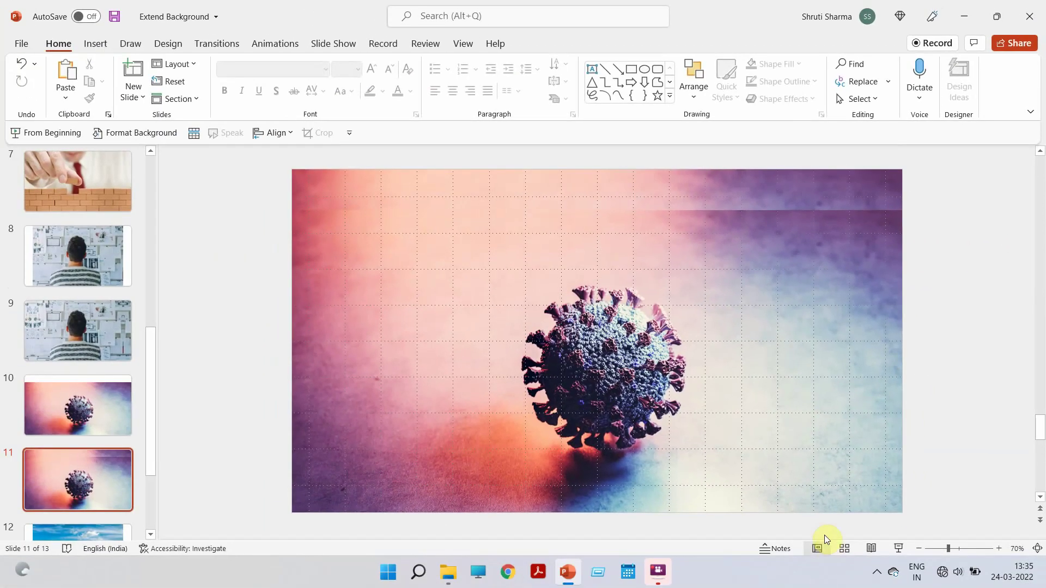
Flip slide 11's top photo strip vertically, then replay the slide show to confirm the seamless virus photo.
click(898, 548)
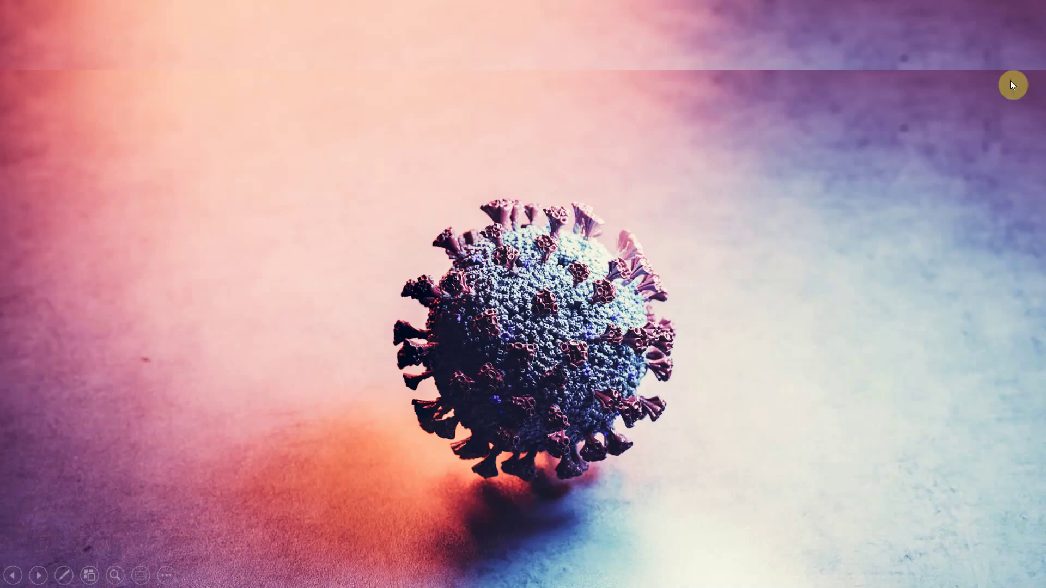
key(Escape)
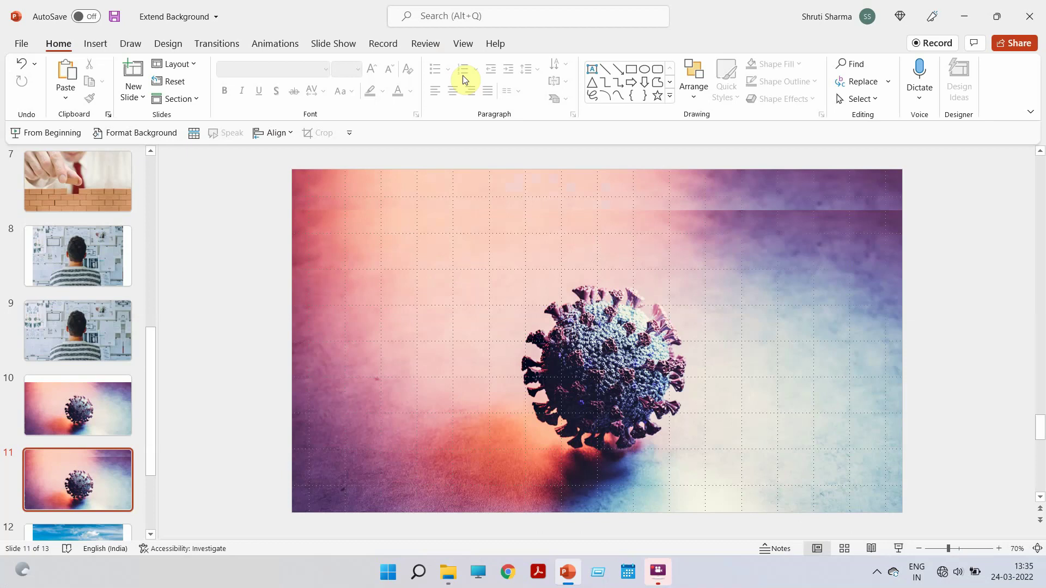
click(581, 188)
click(845, 99)
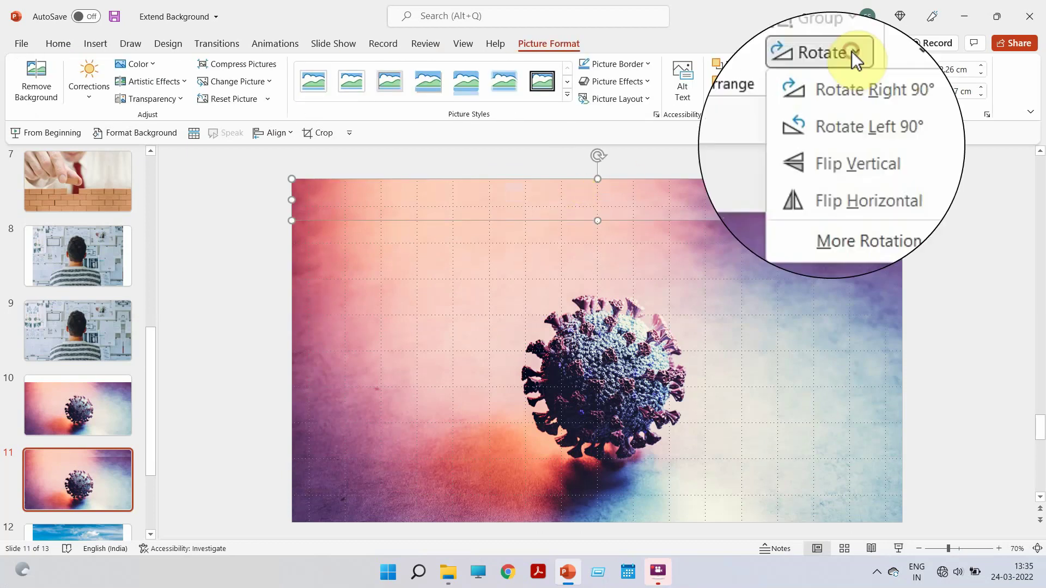
click(853, 163)
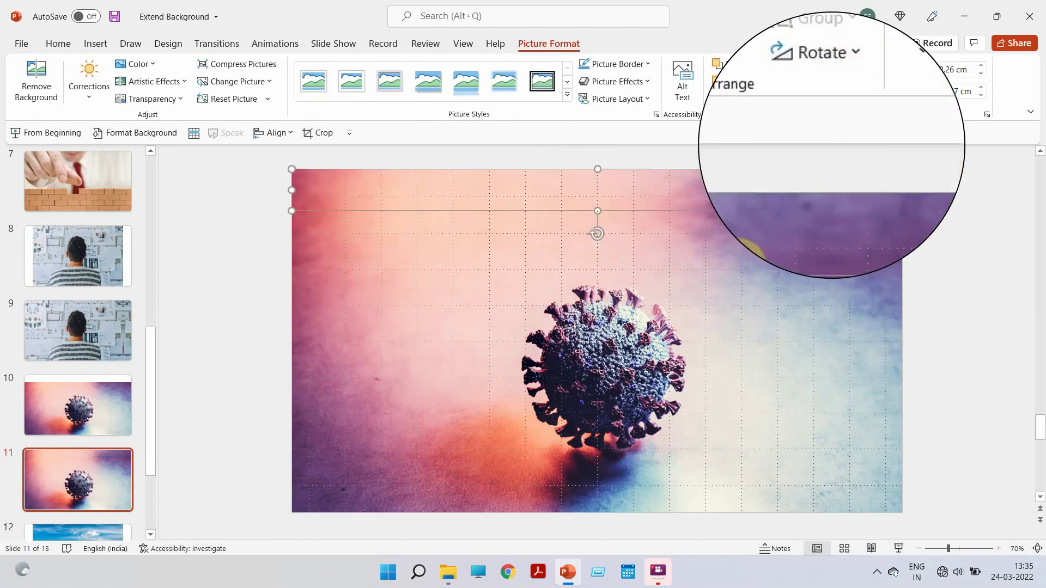
click(943, 230)
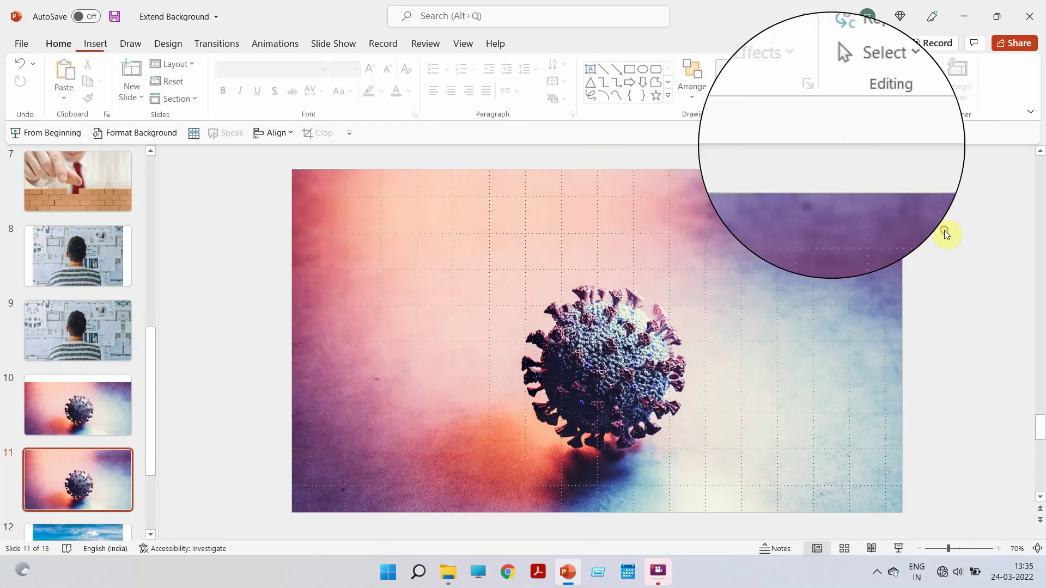
click(898, 548)
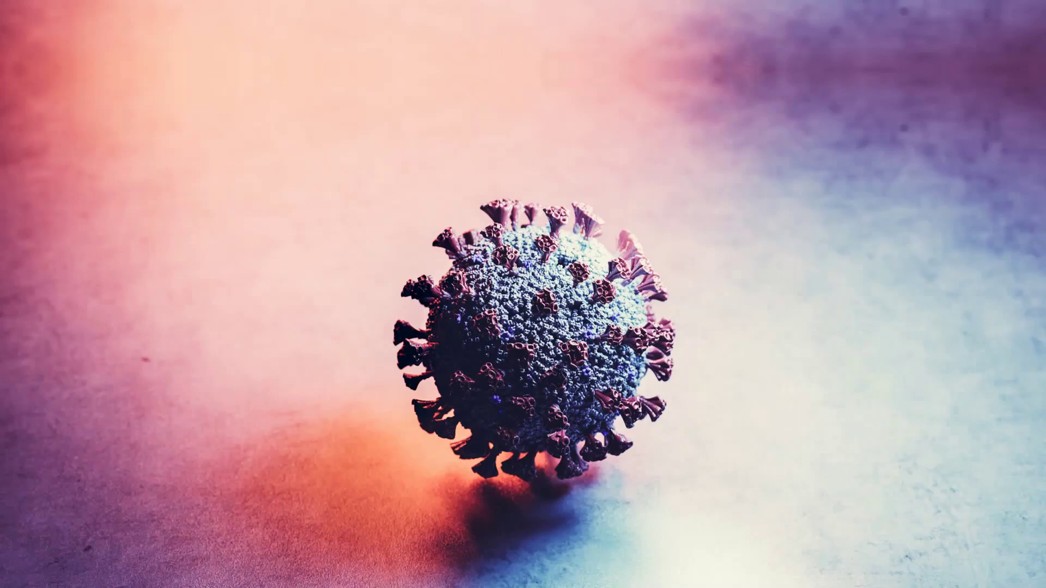